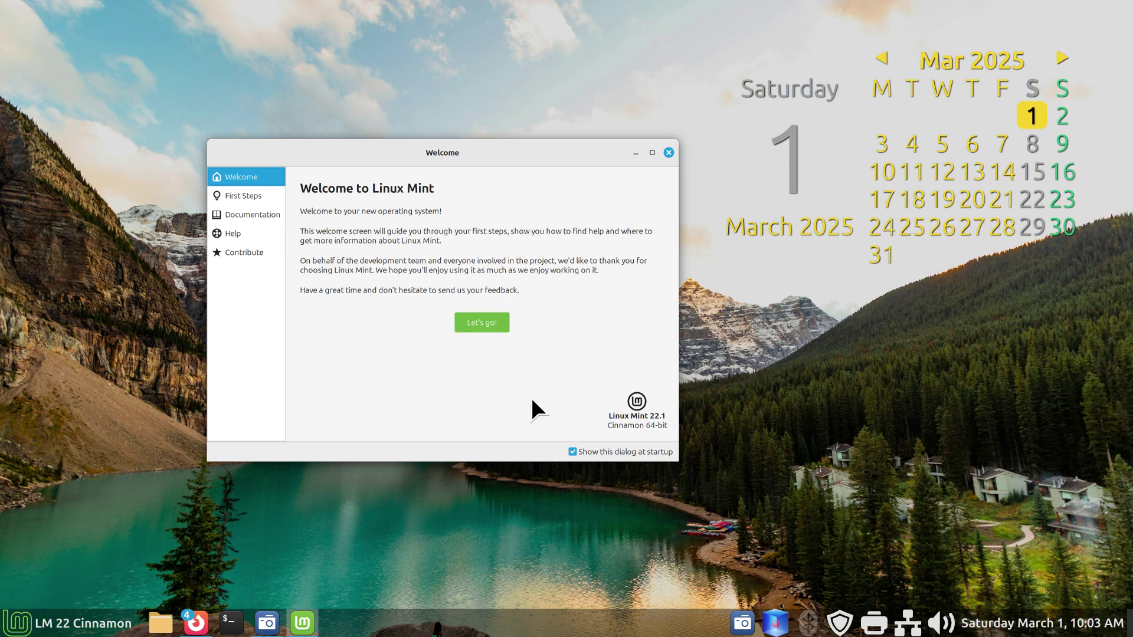
# Close the Welcome window, view the Linux for Seniors YouTube channel, then close Firefox
pyautogui.moveTo(195, 627)
pyautogui.click(669, 152)
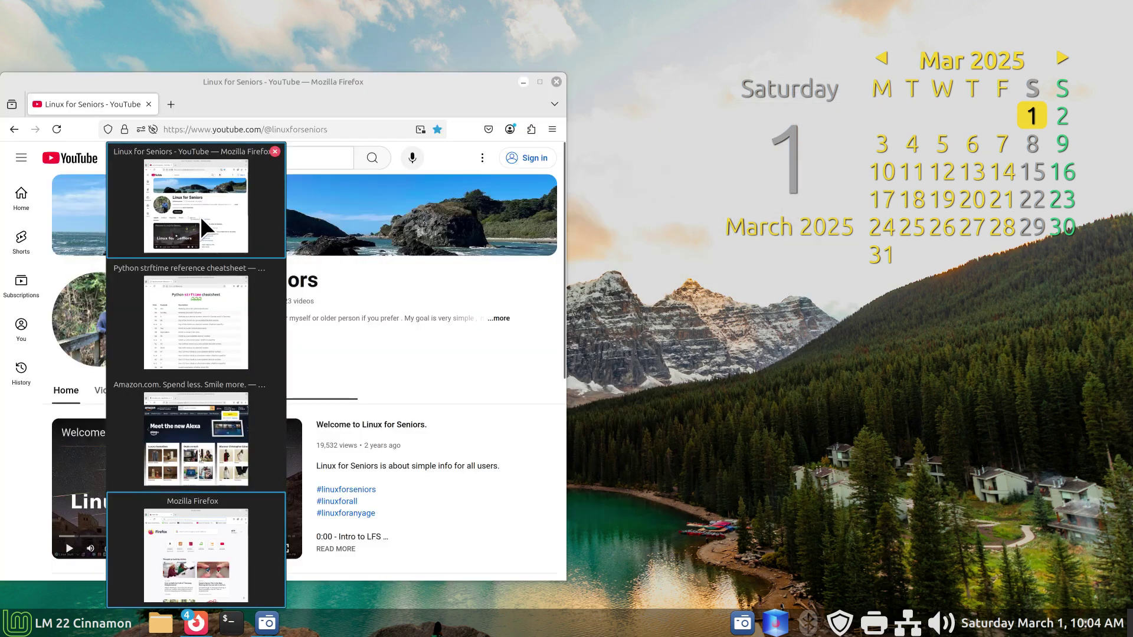
pyautogui.click(200, 216)
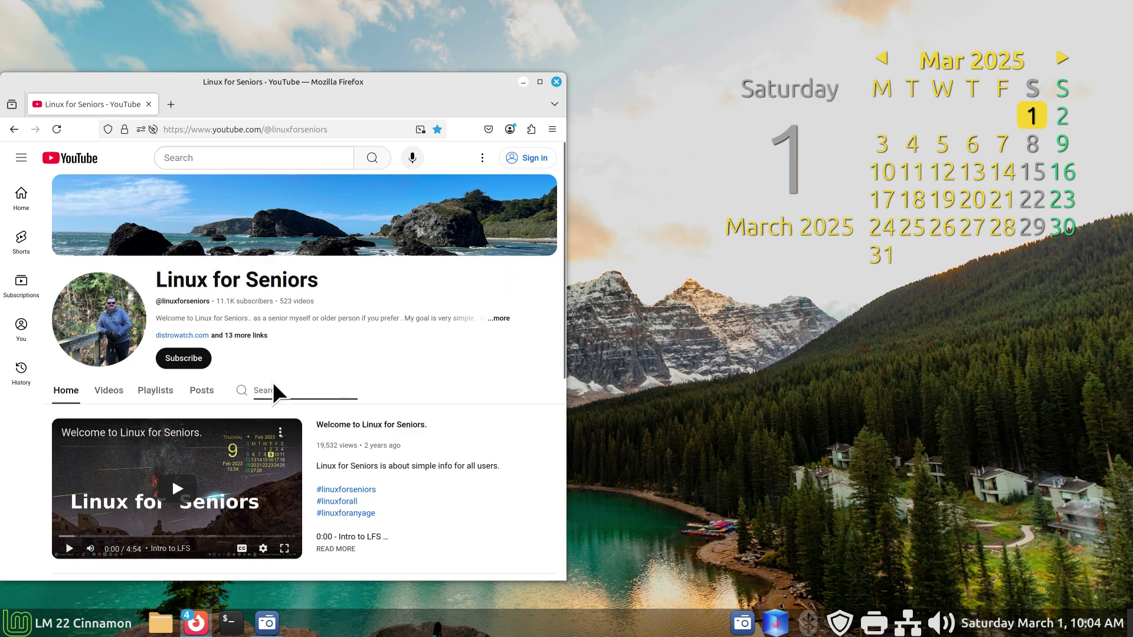
pyautogui.click(294, 390)
pyautogui.click(555, 87)
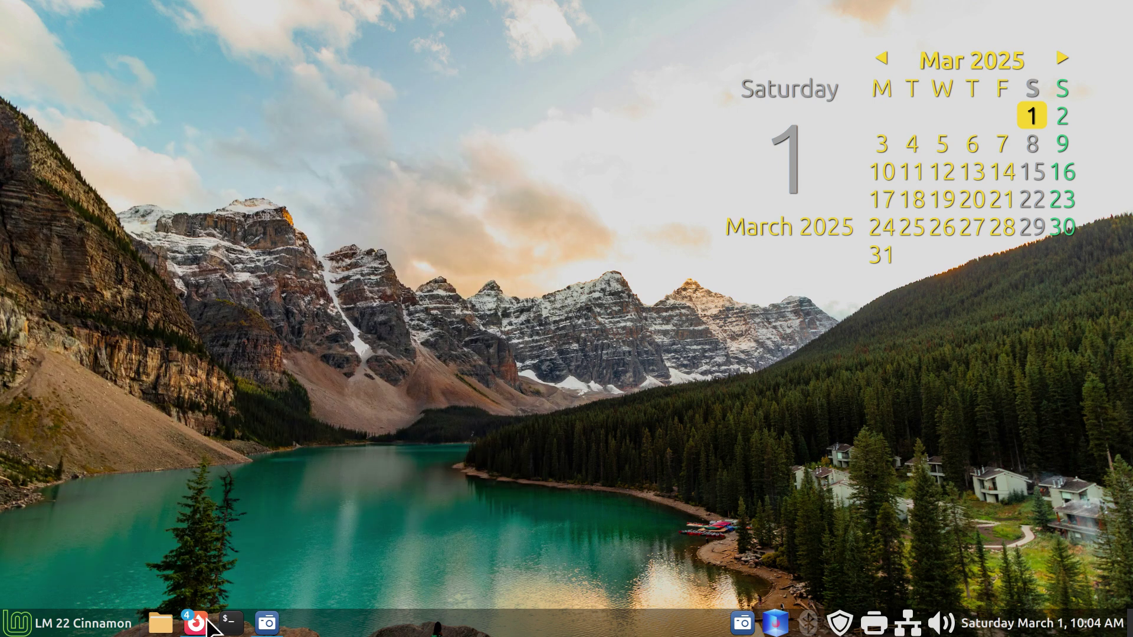
# Open Configure... for the Grouped window list via the Files launcher's Applet preferences
pyautogui.moveTo(204, 625)
pyautogui.rightClick(430, 634)
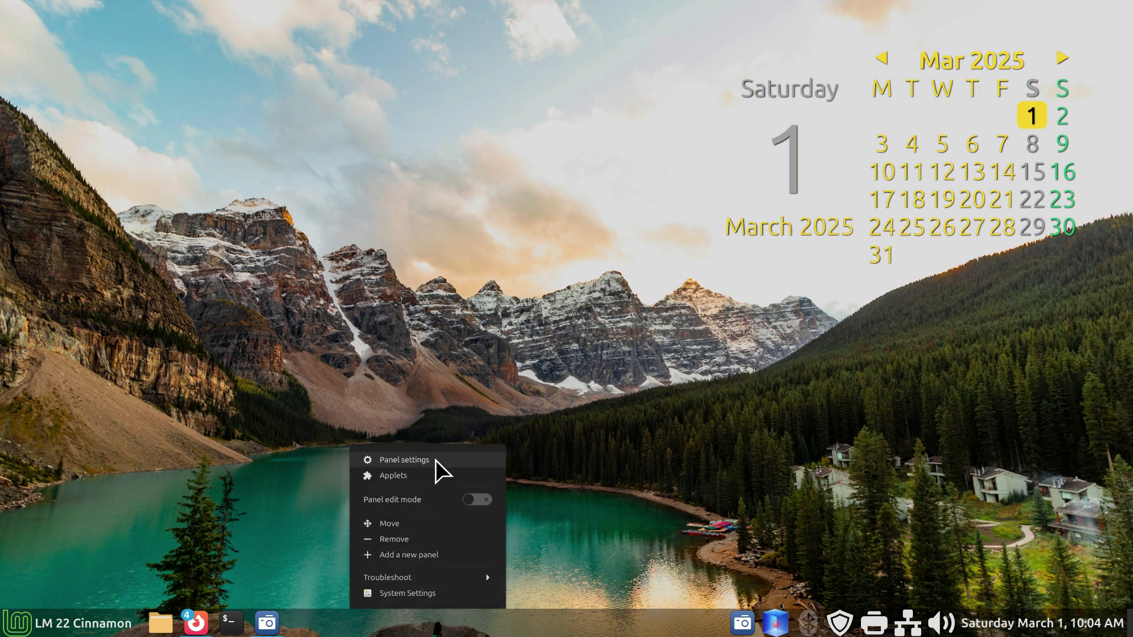
pyautogui.click(331, 505)
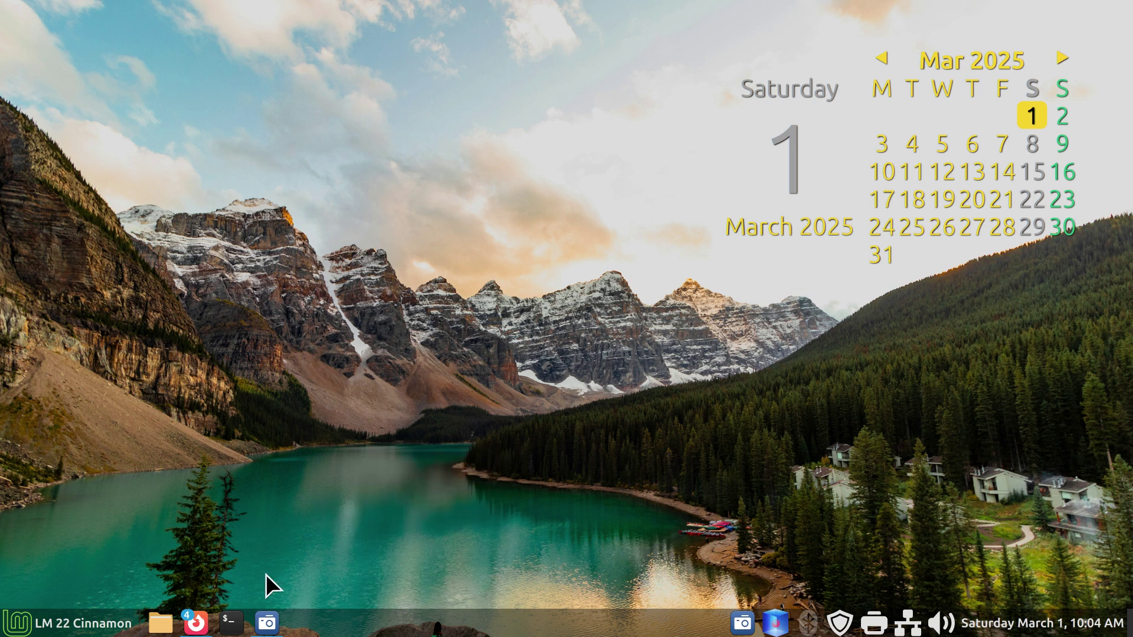
pyautogui.rightClick(232, 623)
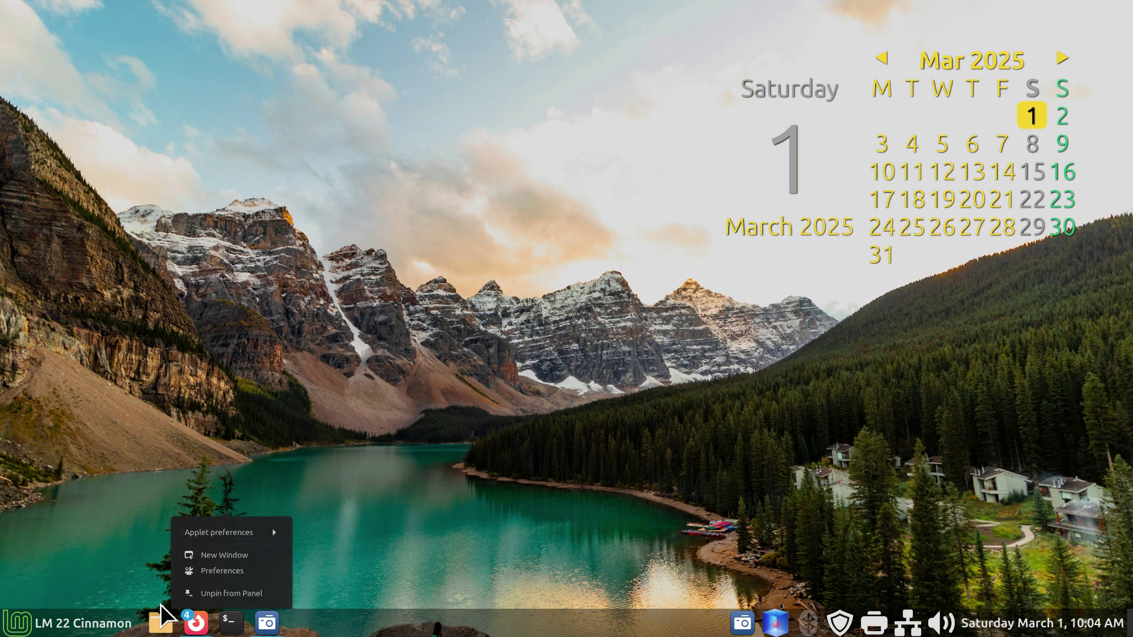
pyautogui.click(153, 626)
pyautogui.rightClick(154, 627)
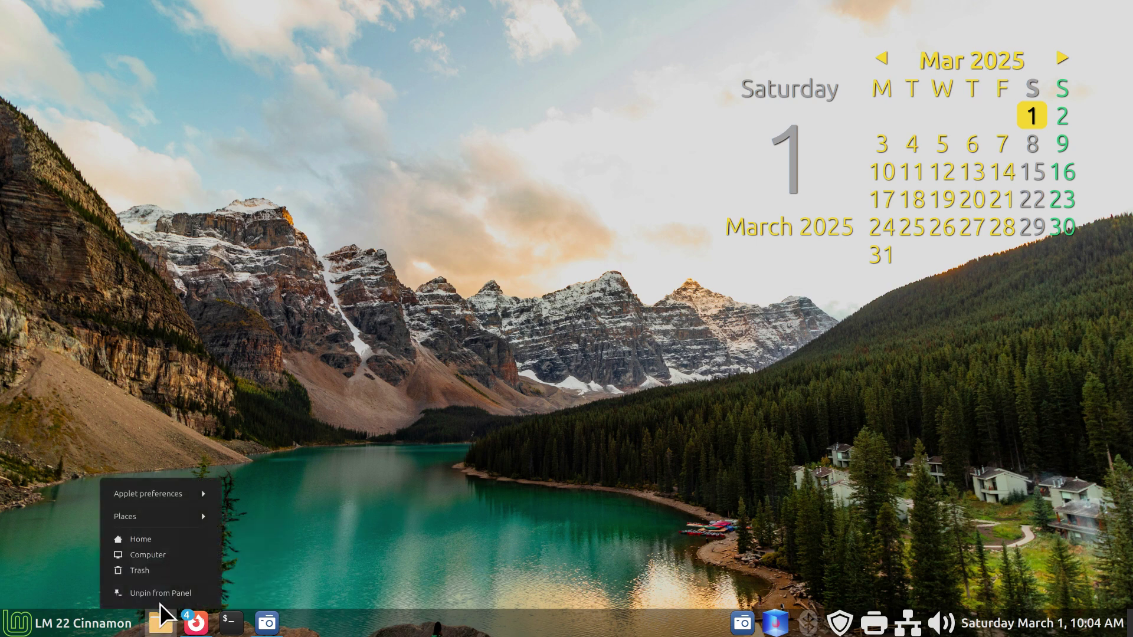
pyautogui.click(165, 494)
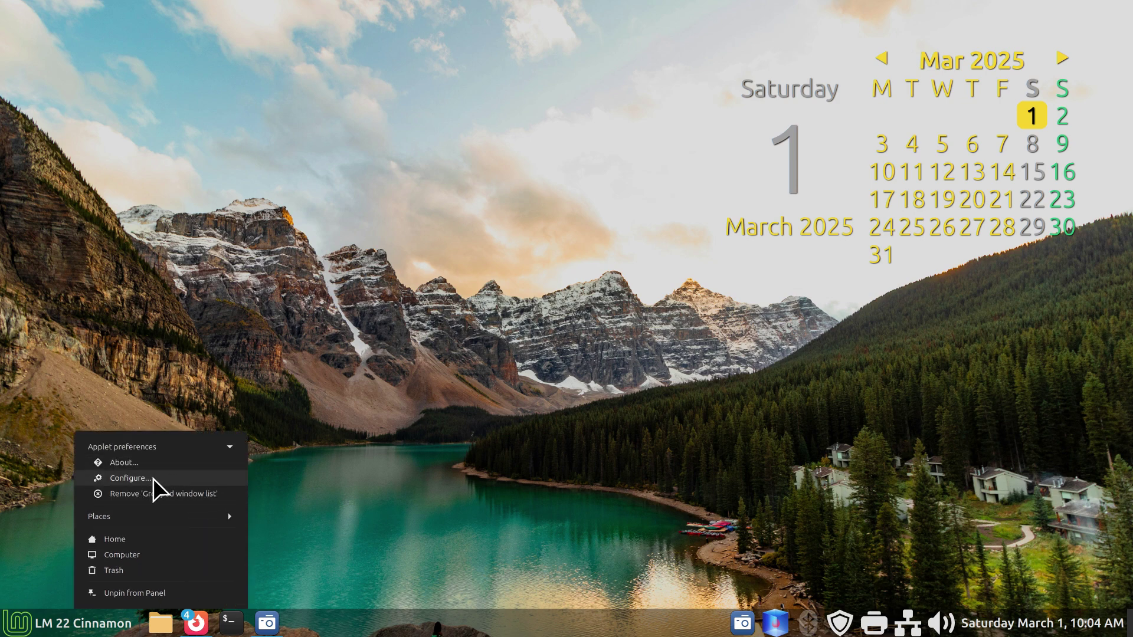
pyautogui.click(154, 479)
# Turn off Enable vertical thumbnails and set Thumbnail size to Small, then return to General
pyautogui.moveTo(491, 68); pyautogui.dragTo(774, 122)
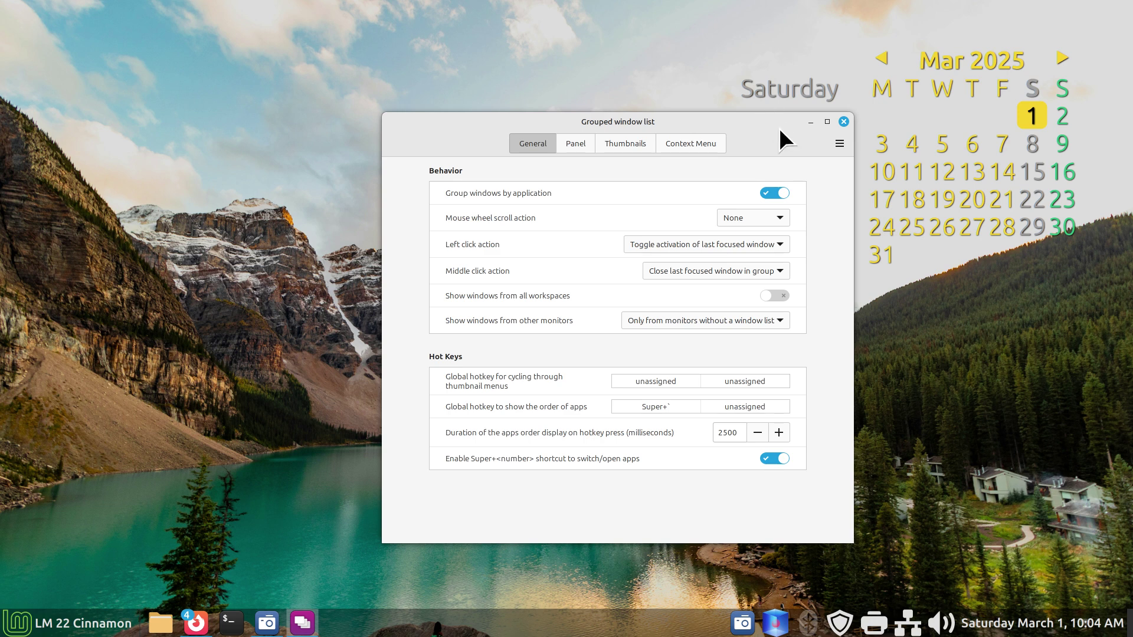
pyautogui.moveTo(779, 128); pyautogui.dragTo(780, 72)
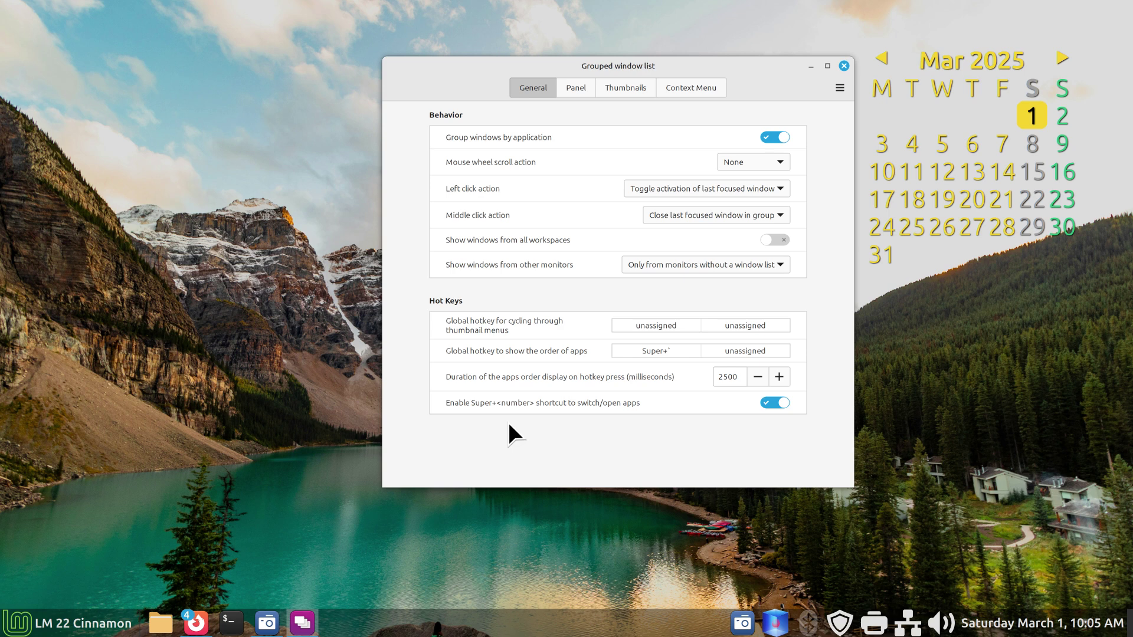
pyautogui.click(623, 88)
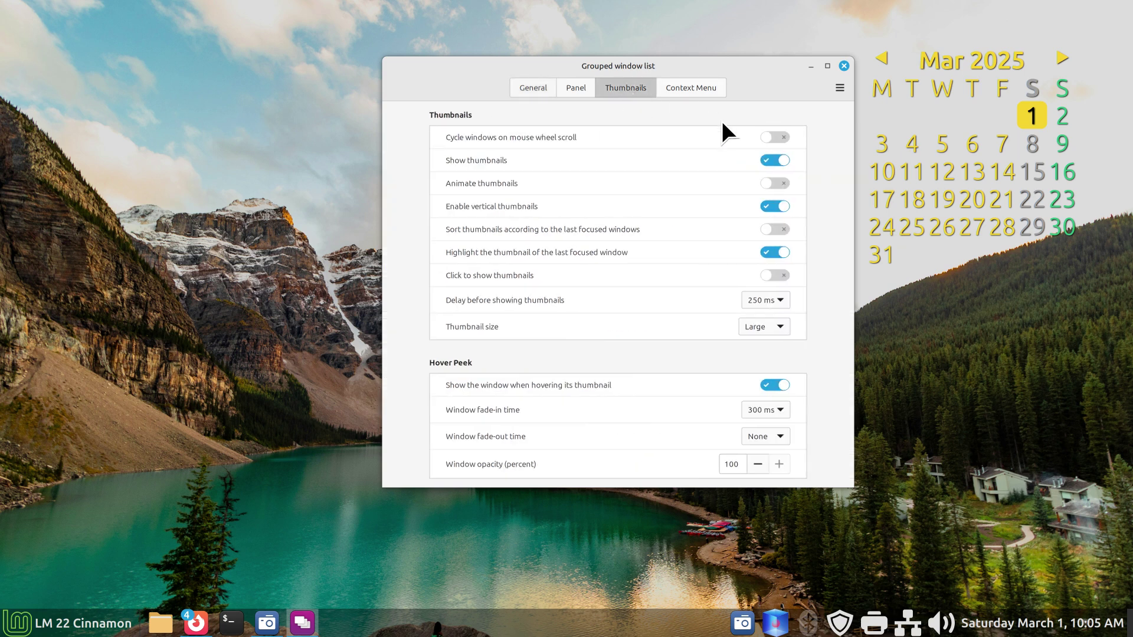
pyautogui.click(768, 208)
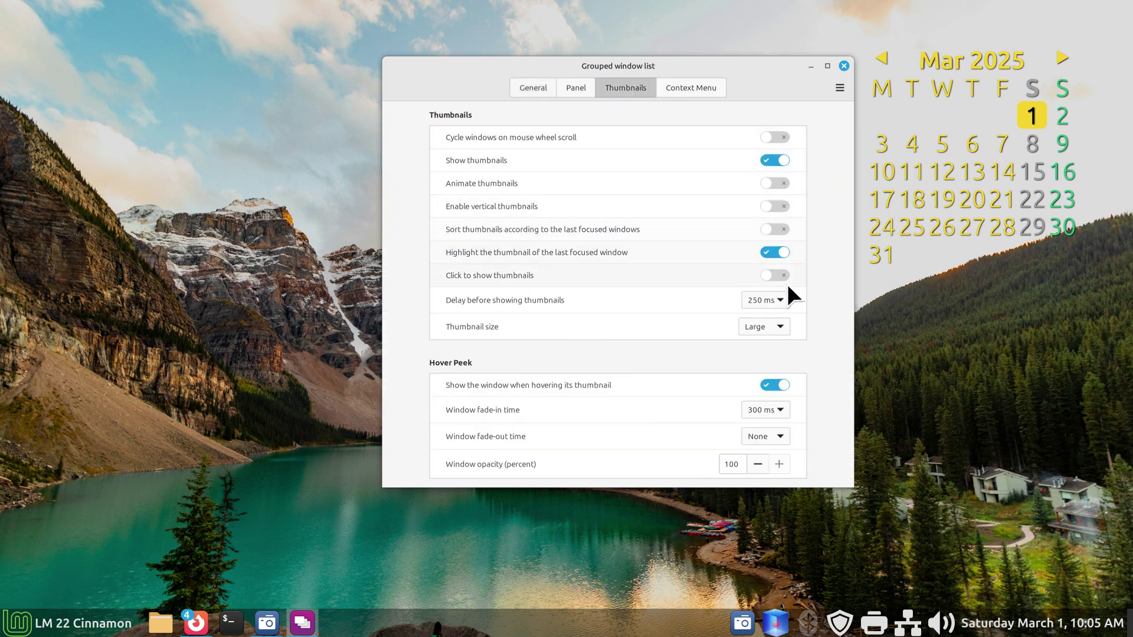
pyautogui.click(776, 324)
pyautogui.click(760, 296)
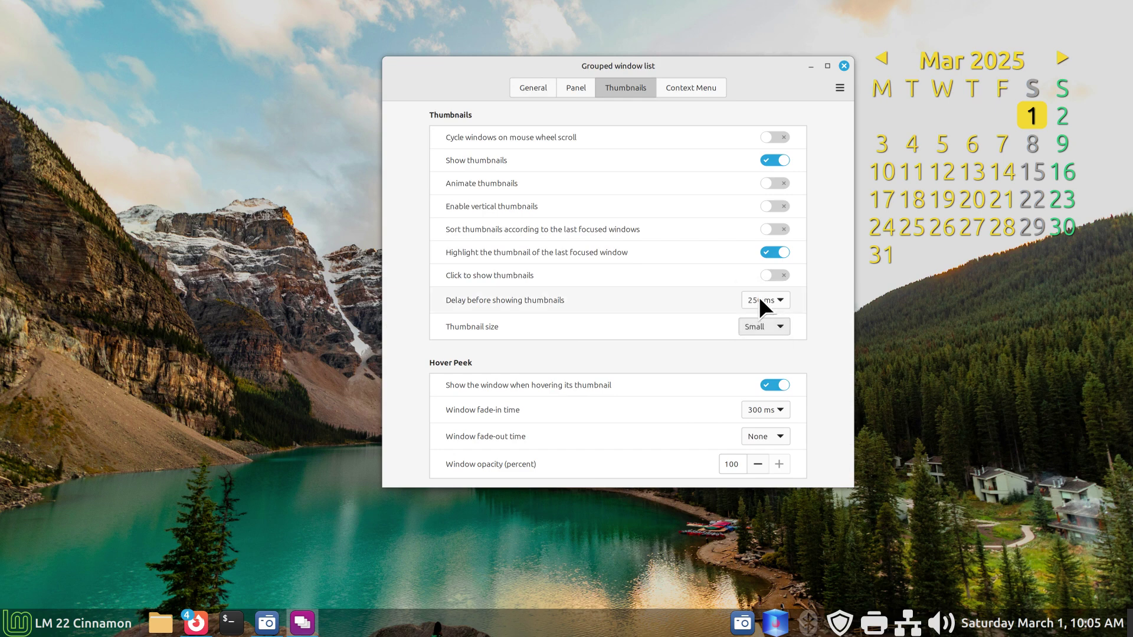
pyautogui.moveTo(196, 629)
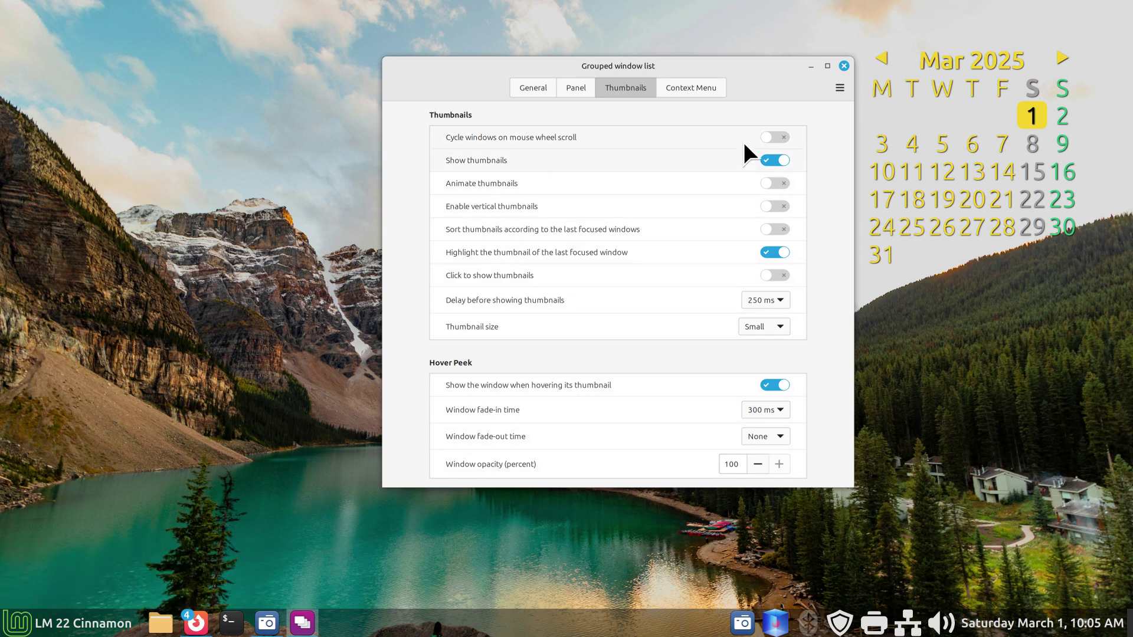
pyautogui.click(526, 88)
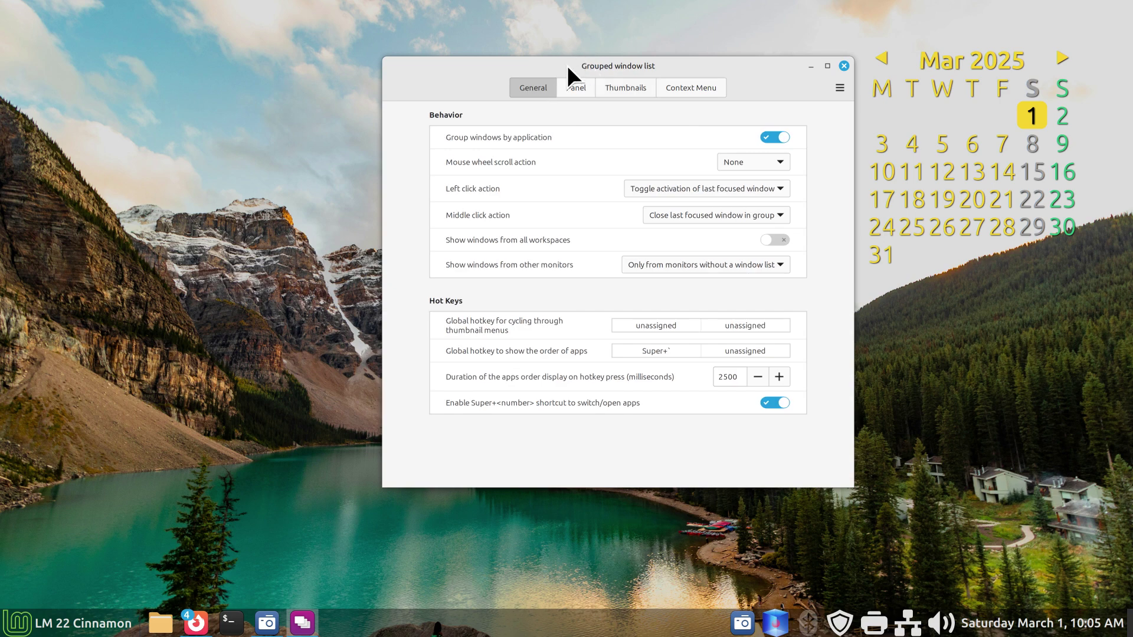
pyautogui.moveTo(533, 66); pyautogui.dragTo(642, 51)
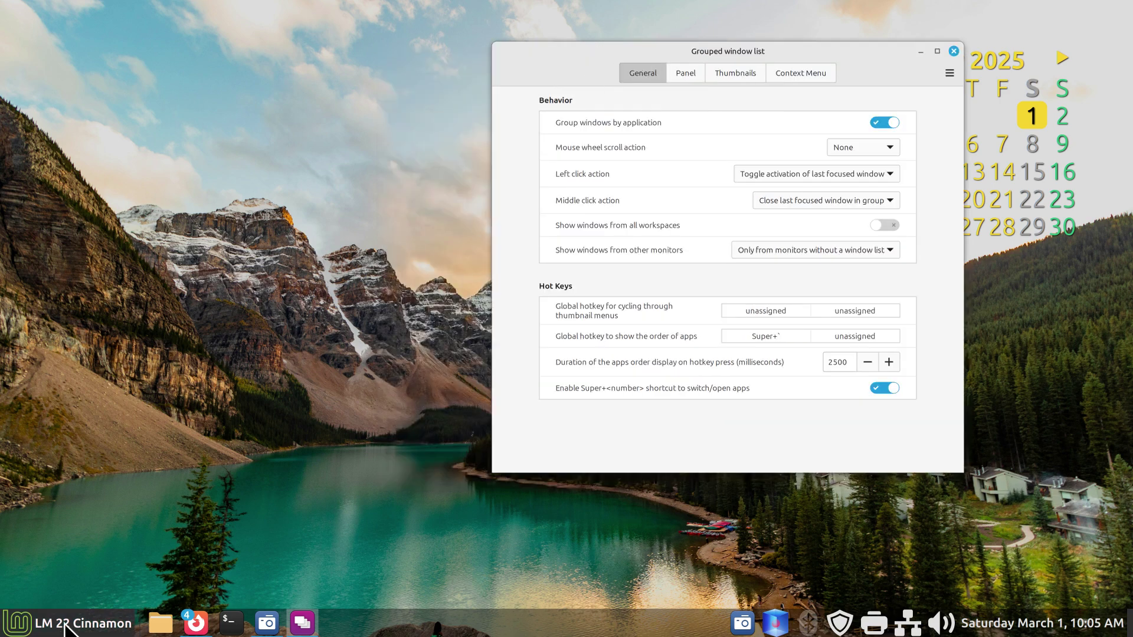
# Search 'sc' in the Menu and drag Screenshot onto the panel beside Files
pyautogui.click(37, 630)
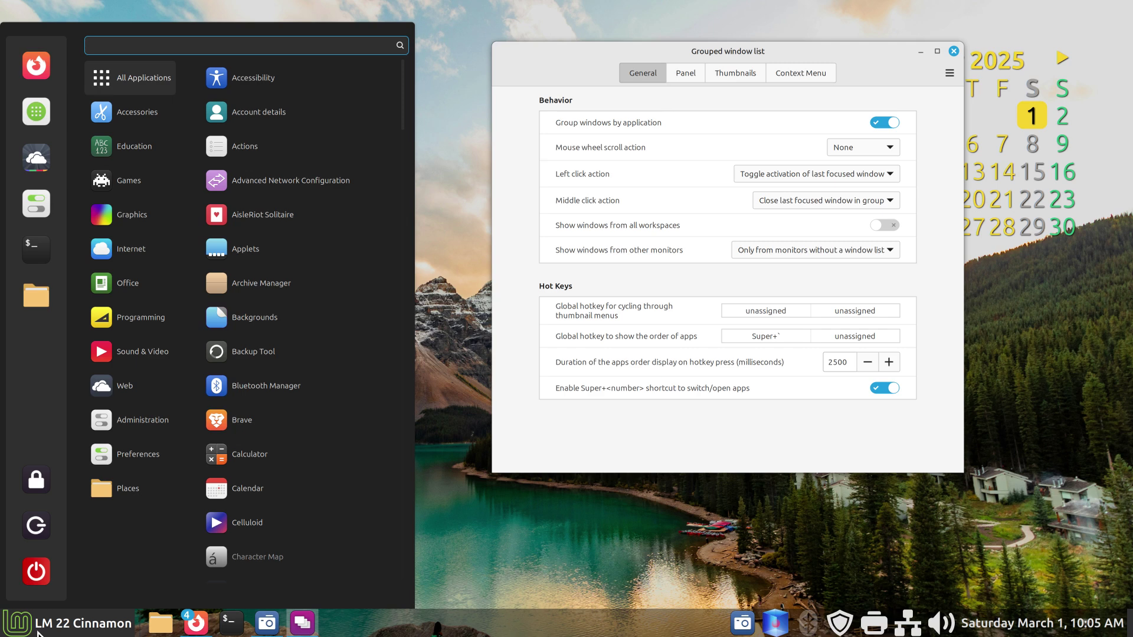
pyautogui.write('sc')
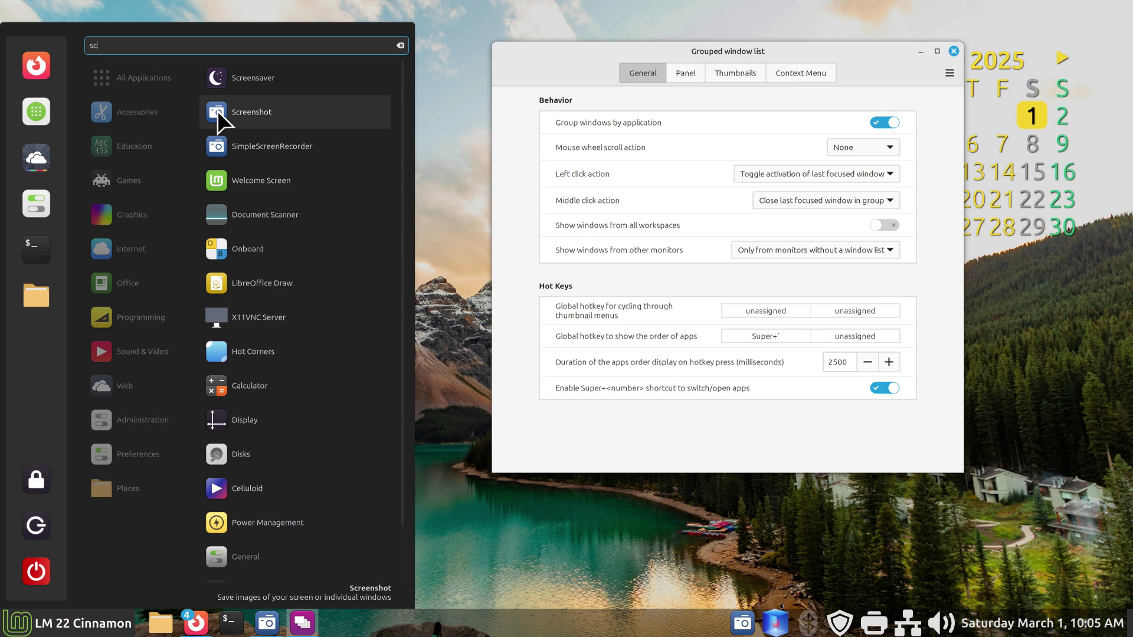
pyautogui.moveTo(222, 121); pyautogui.dragTo(188, 627)
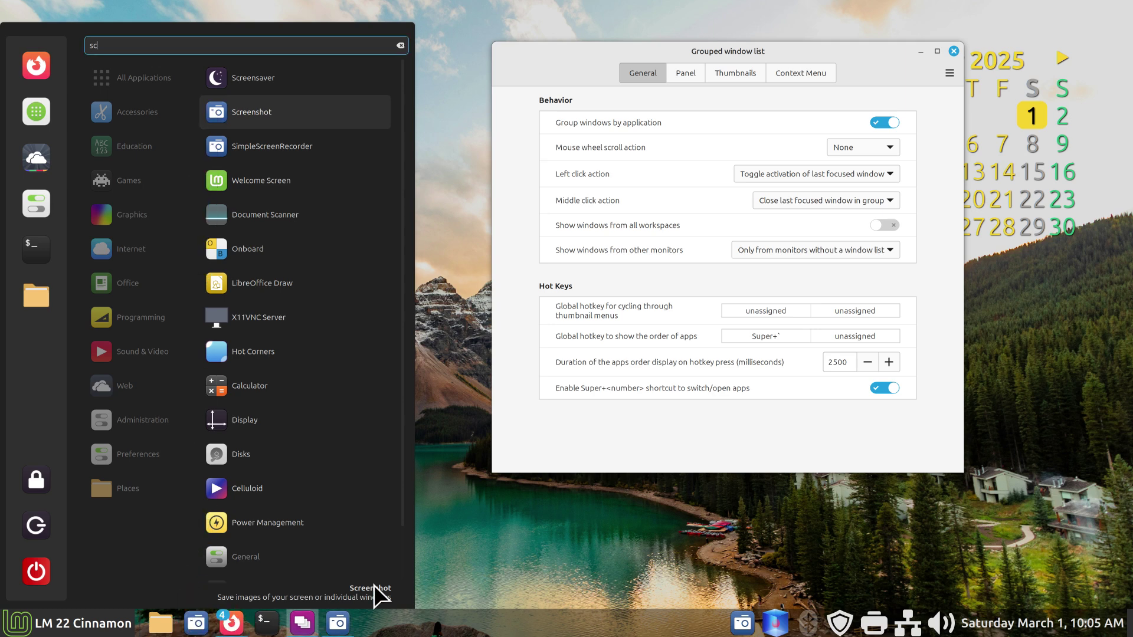
pyautogui.click(509, 541)
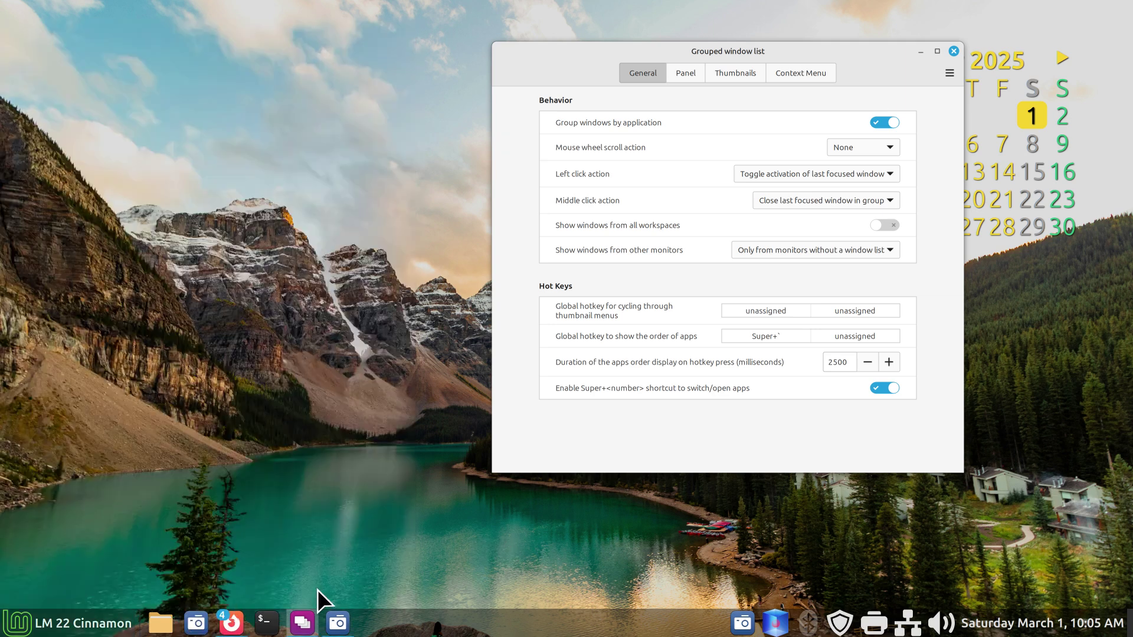
# Unpin the Screenshot launcher, then re-pin it from the Menu search for 'sc'
pyautogui.rightClick(195, 622)
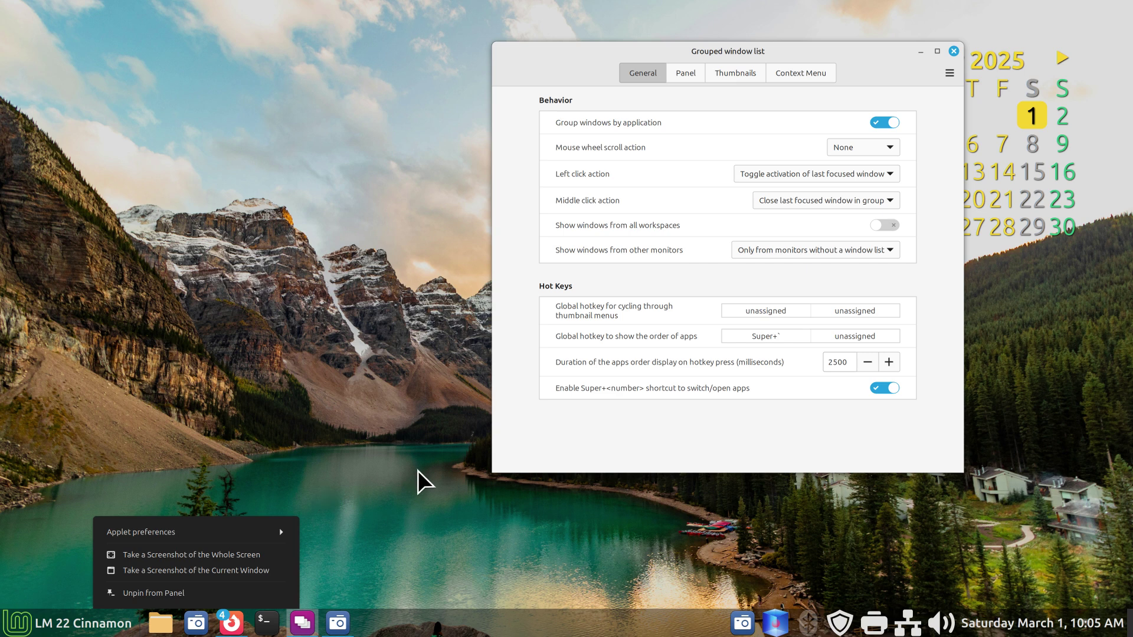
pyautogui.click(180, 592)
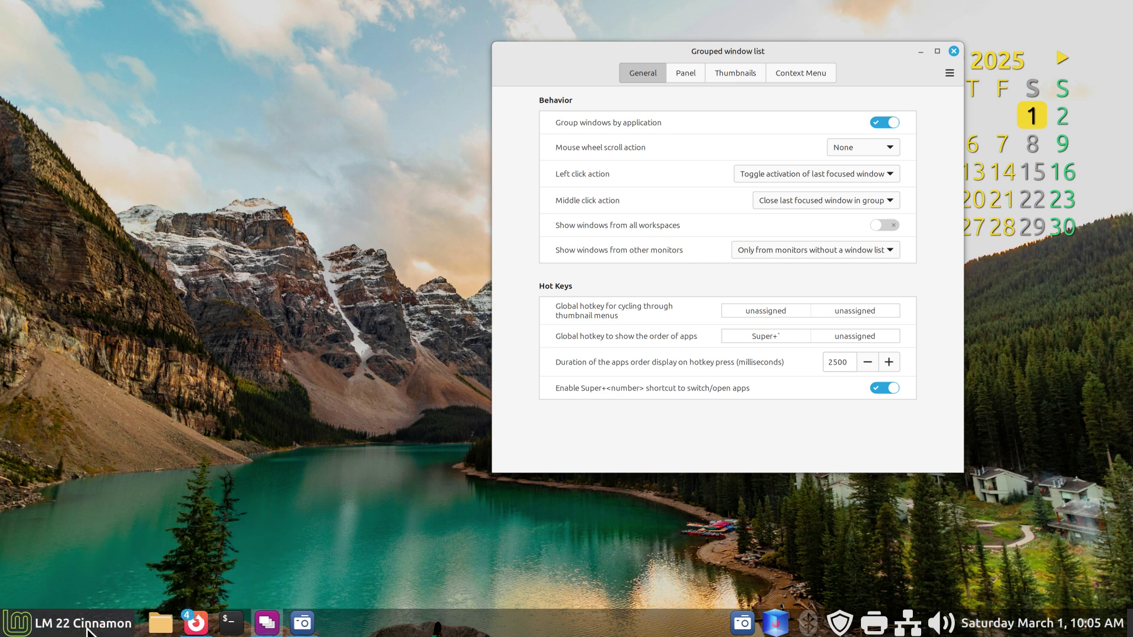
pyautogui.click(47, 629)
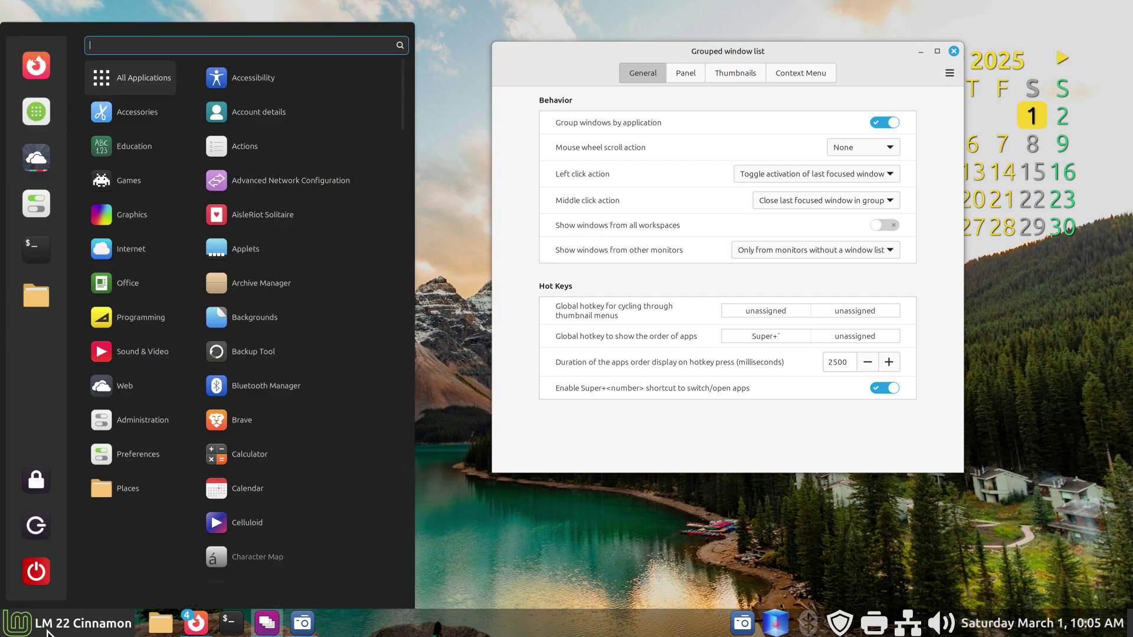
pyautogui.write('sc')
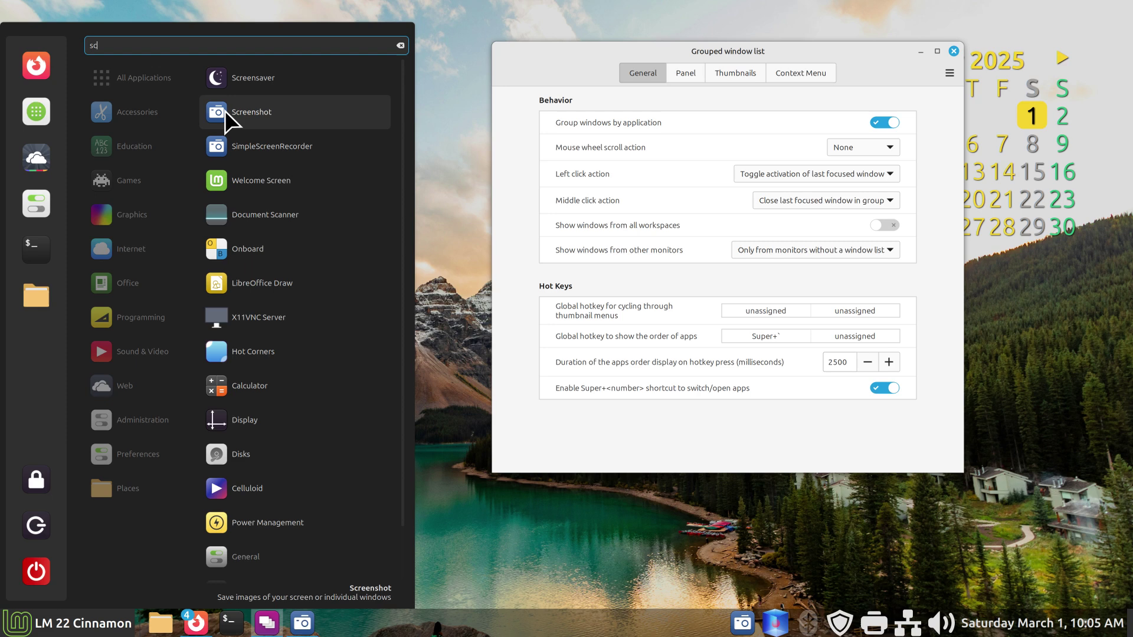
pyautogui.moveTo(224, 111); pyautogui.dragTo(196, 622)
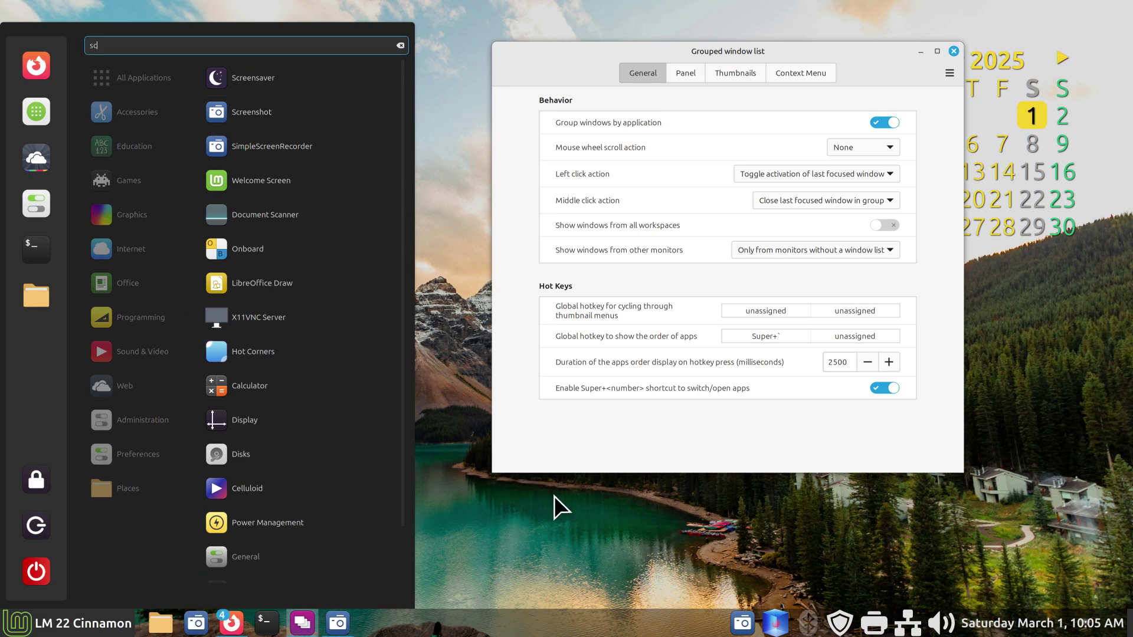
pyautogui.click(566, 526)
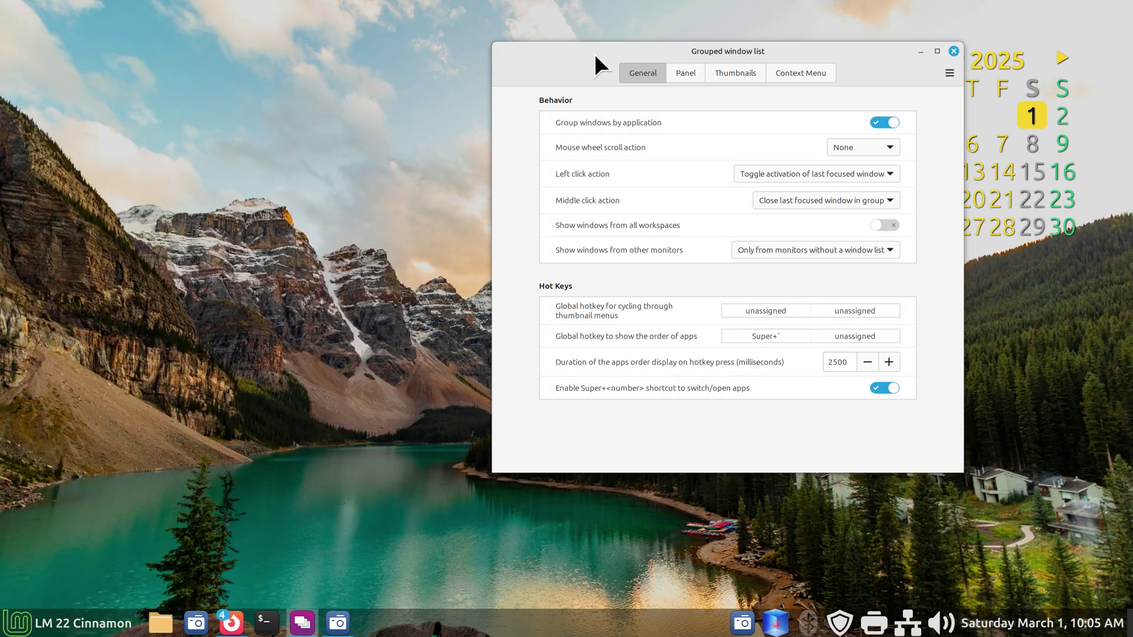
pyautogui.moveTo(594, 53); pyautogui.dragTo(589, 65)
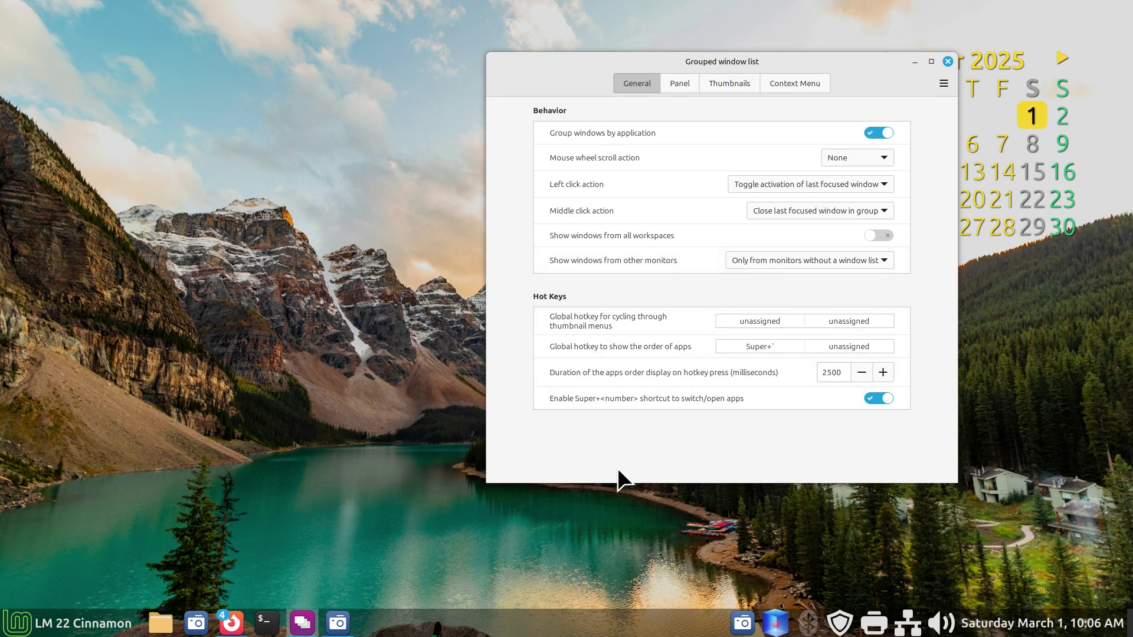
# Take a Window-mode screenshot of the General settings and save it to the Desktop
pyautogui.click(196, 623)
pyautogui.moveTo(549, 210); pyautogui.dragTo(512, 246)
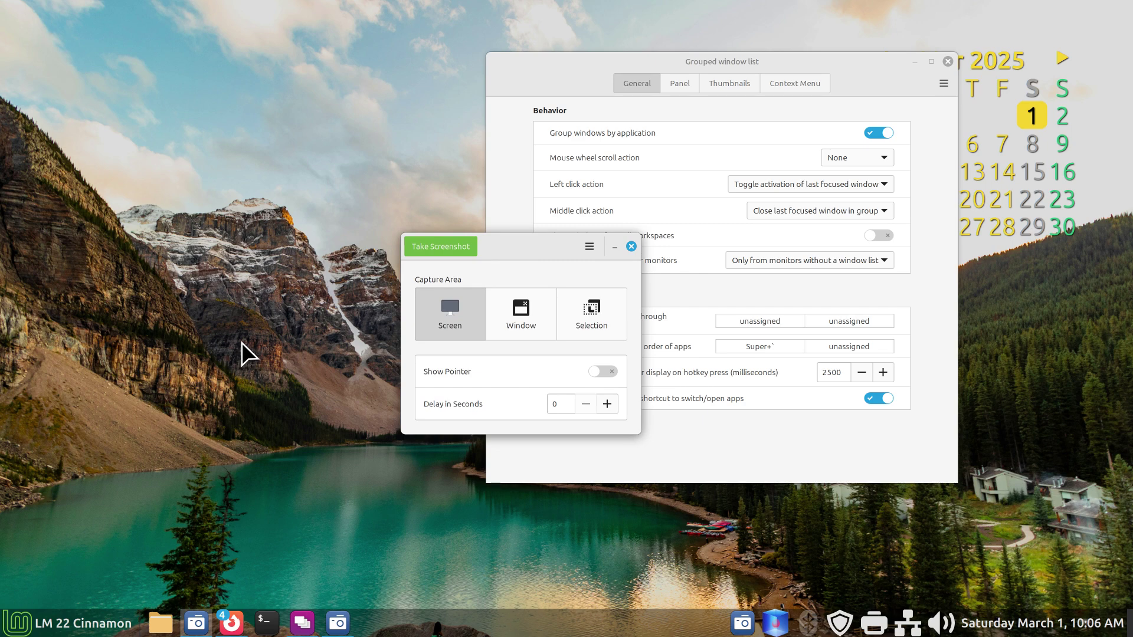
pyautogui.click(511, 318)
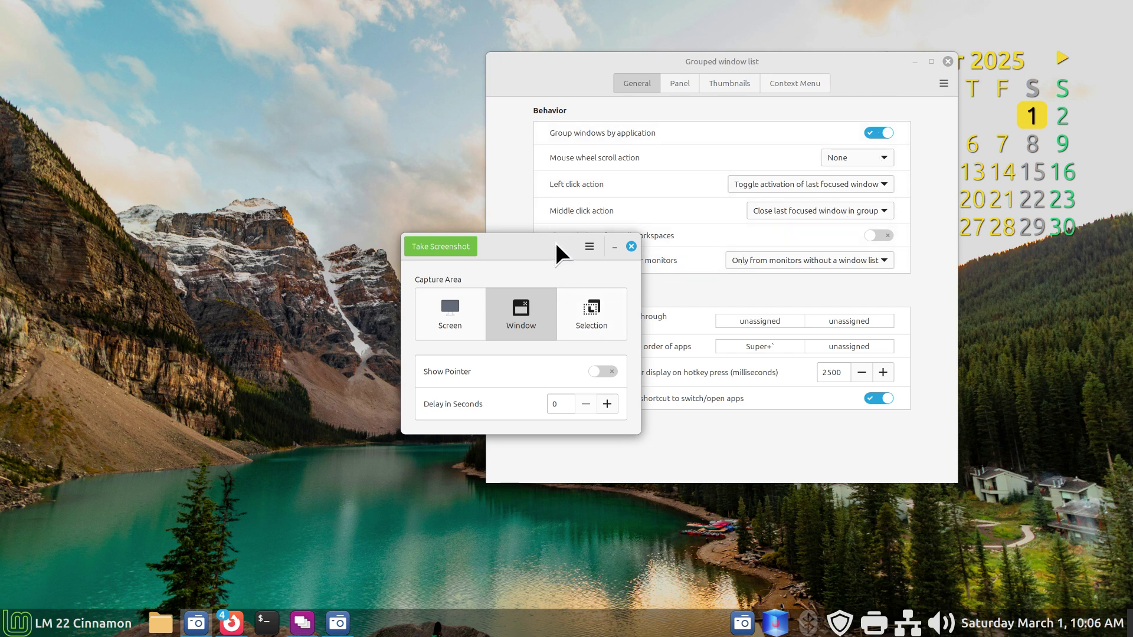
pyautogui.moveTo(555, 242); pyautogui.dragTo(559, 247)
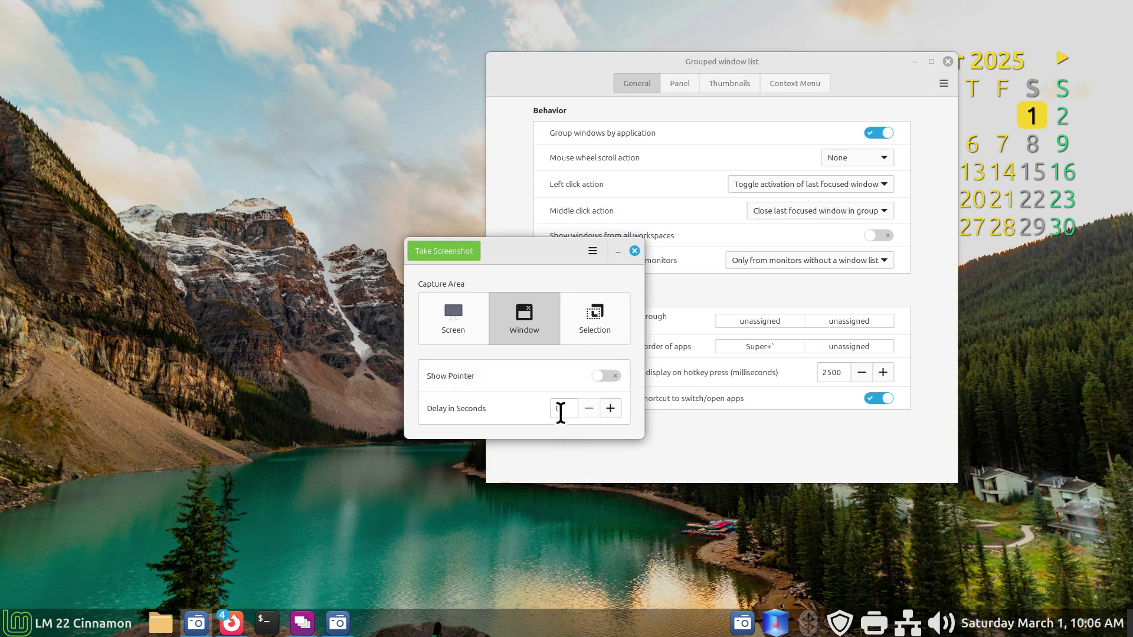
pyautogui.click(443, 251)
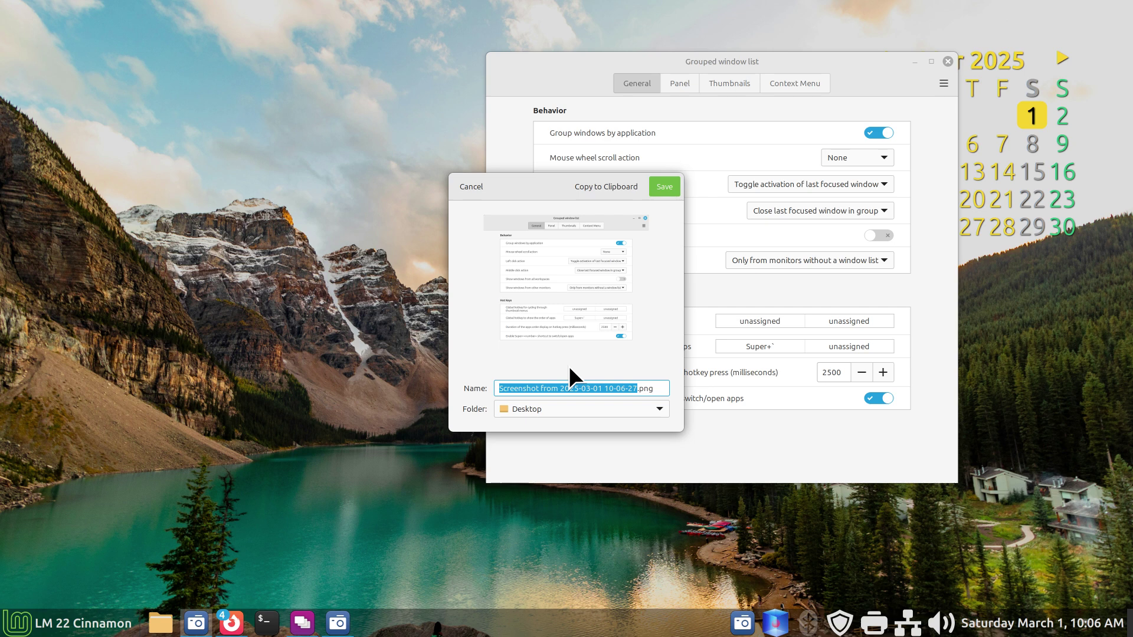
pyautogui.click(665, 187)
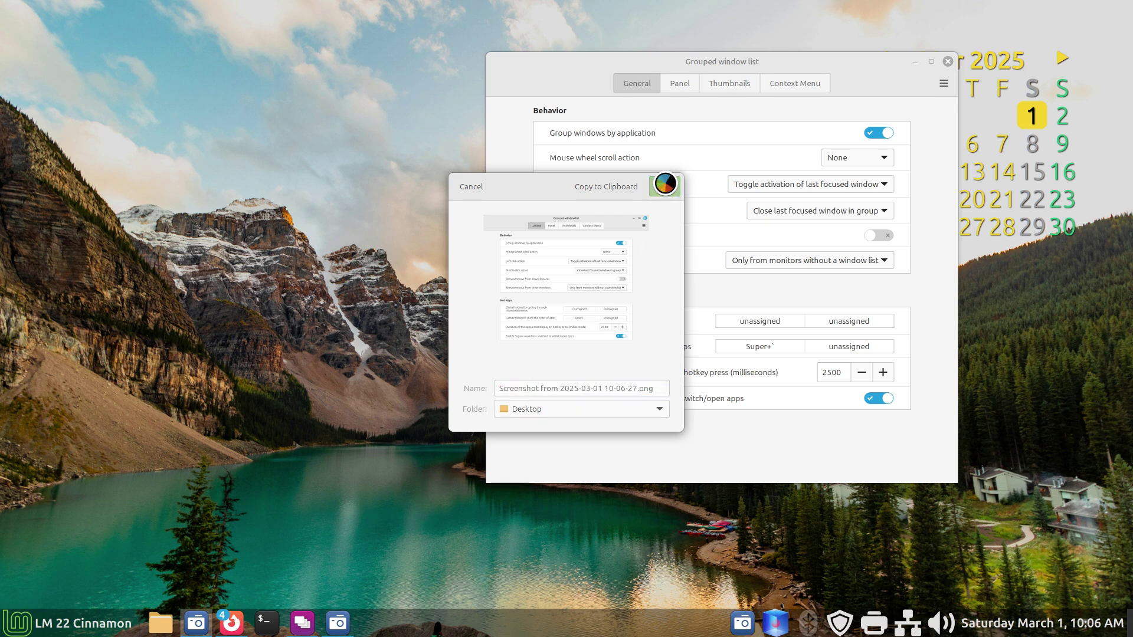
# Capture the Panel tab as a Window screenshot and save it to the Desktop
pyautogui.click(679, 82)
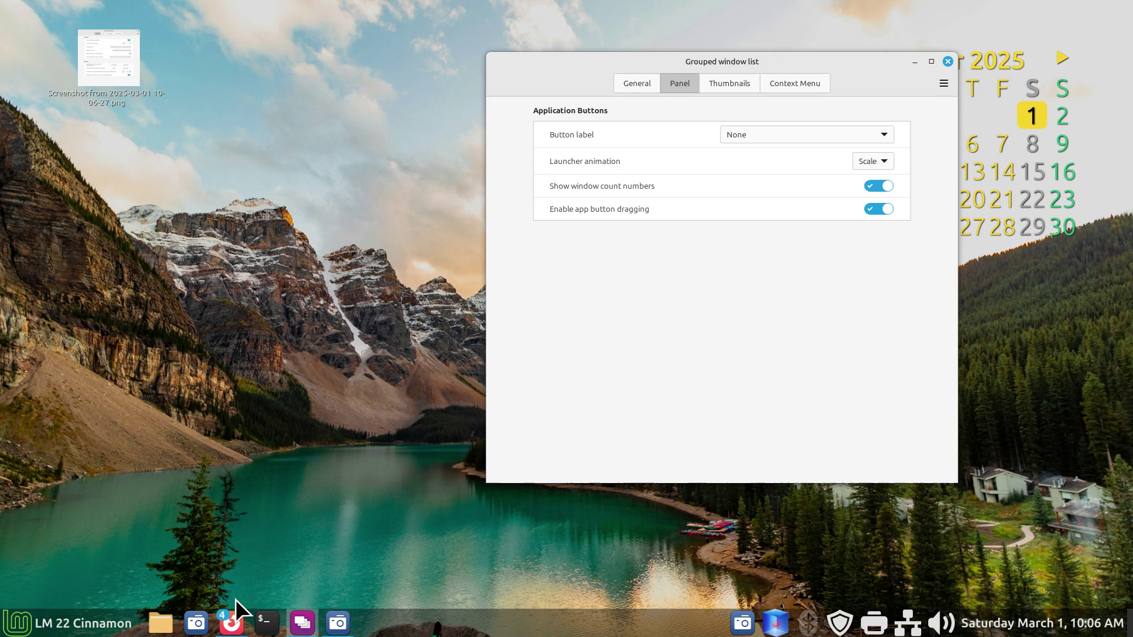
pyautogui.click(196, 623)
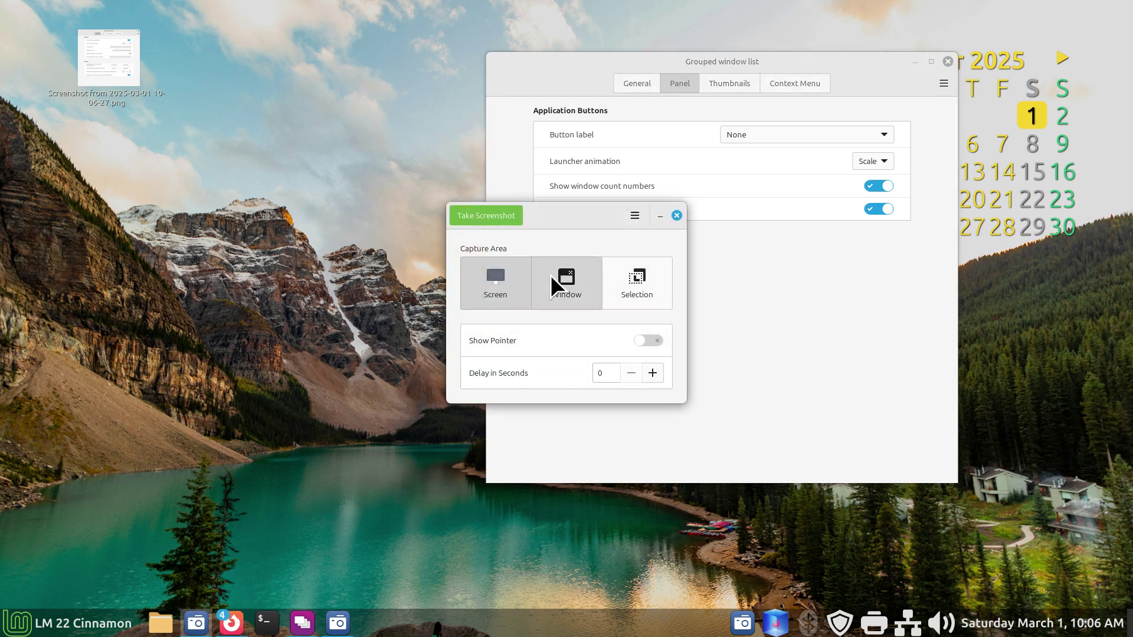
pyautogui.click(550, 275)
pyautogui.click(486, 217)
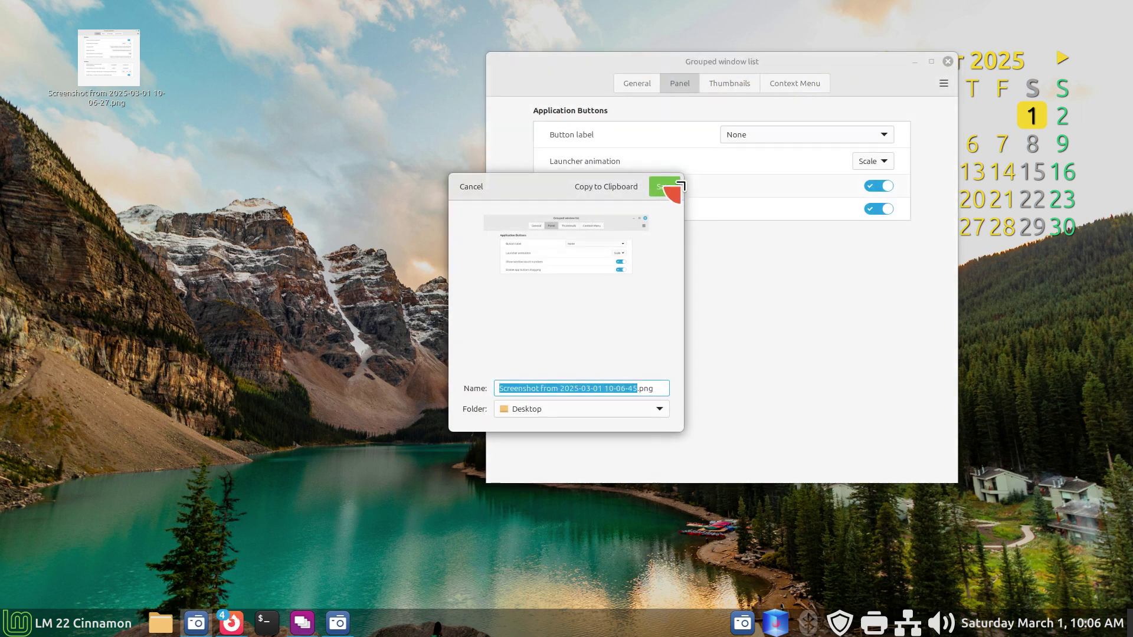
pyautogui.click(666, 187)
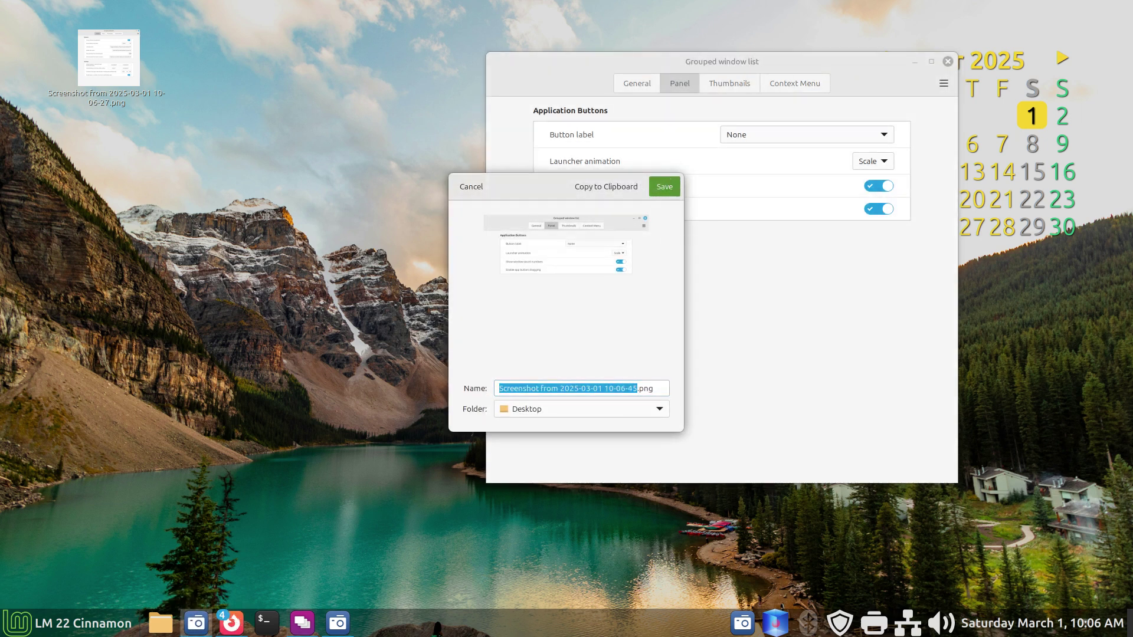
# Capture the Thumbnails tab as a Window screenshot and save it to the Desktop
pyautogui.click(727, 81)
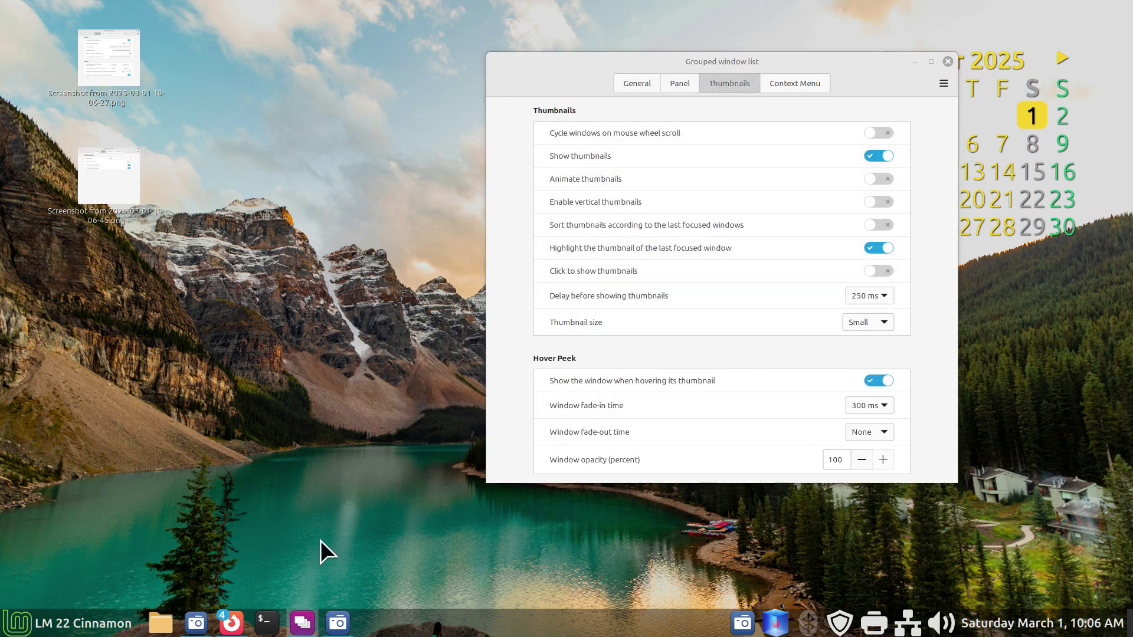
pyautogui.click(571, 271)
pyautogui.click(498, 217)
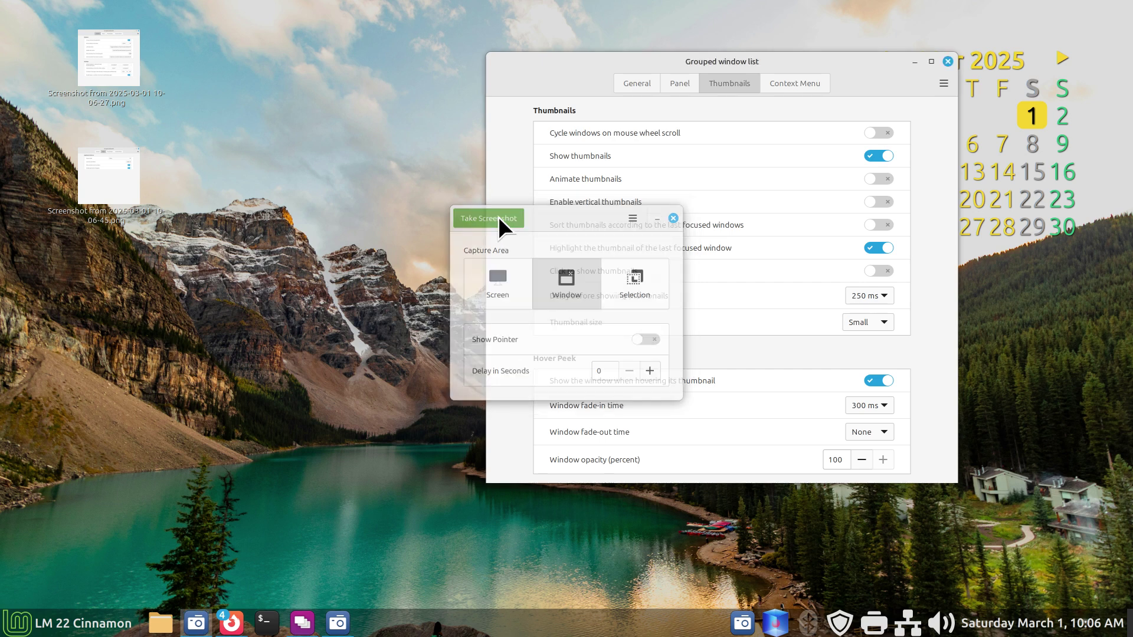
pyautogui.click(666, 186)
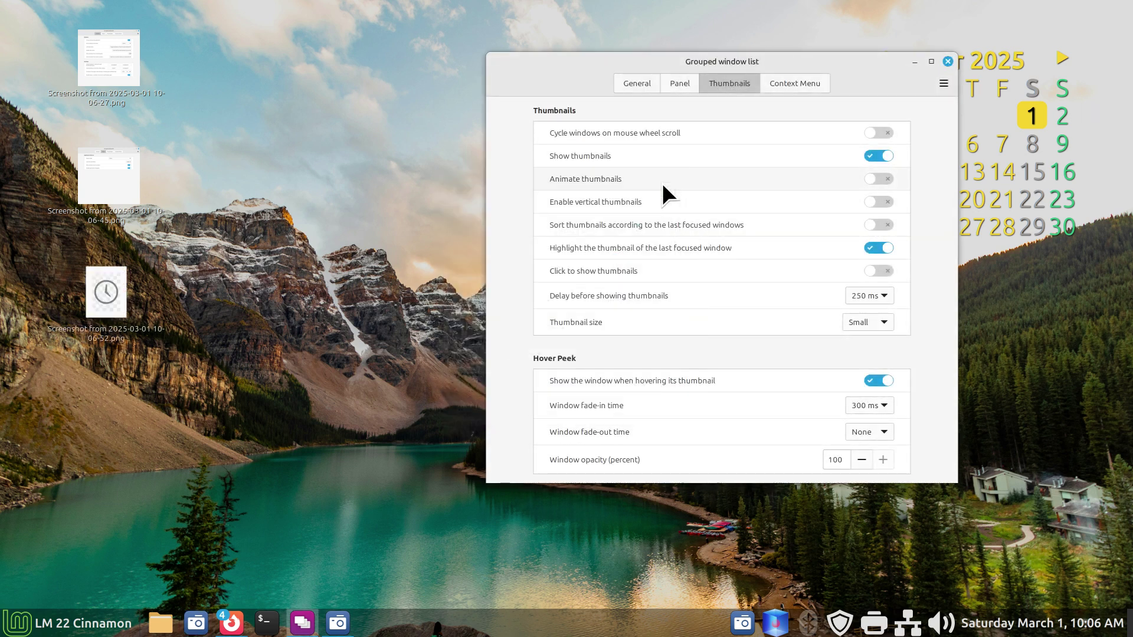
# Capture and save the Context Menu tab, then close the Grouped window list settings
pyautogui.click(799, 80)
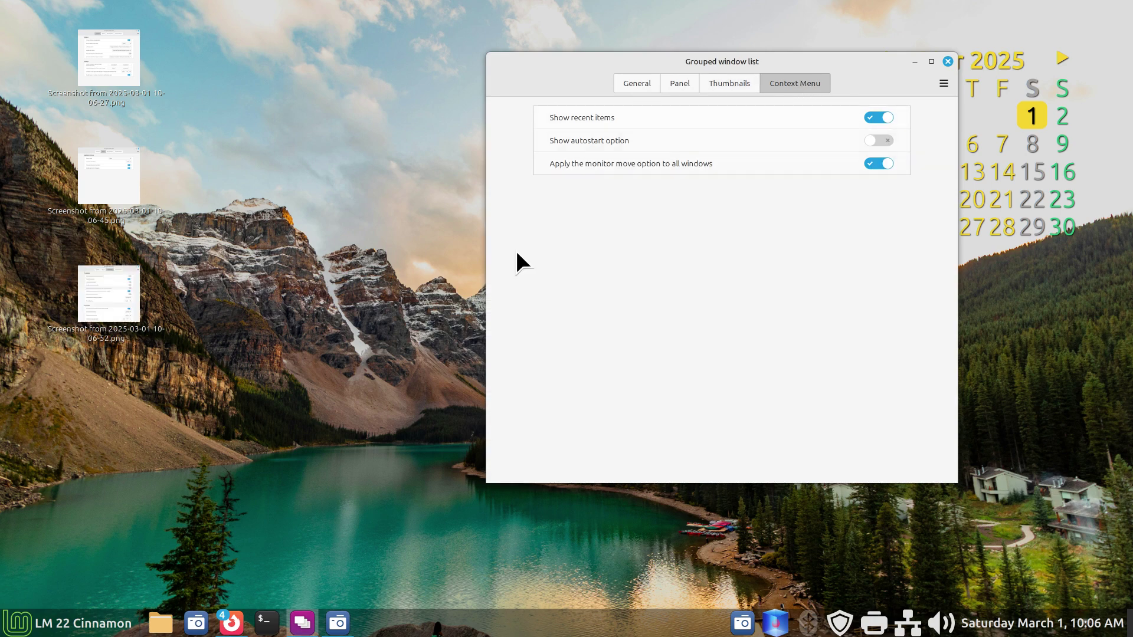
pyautogui.click(196, 623)
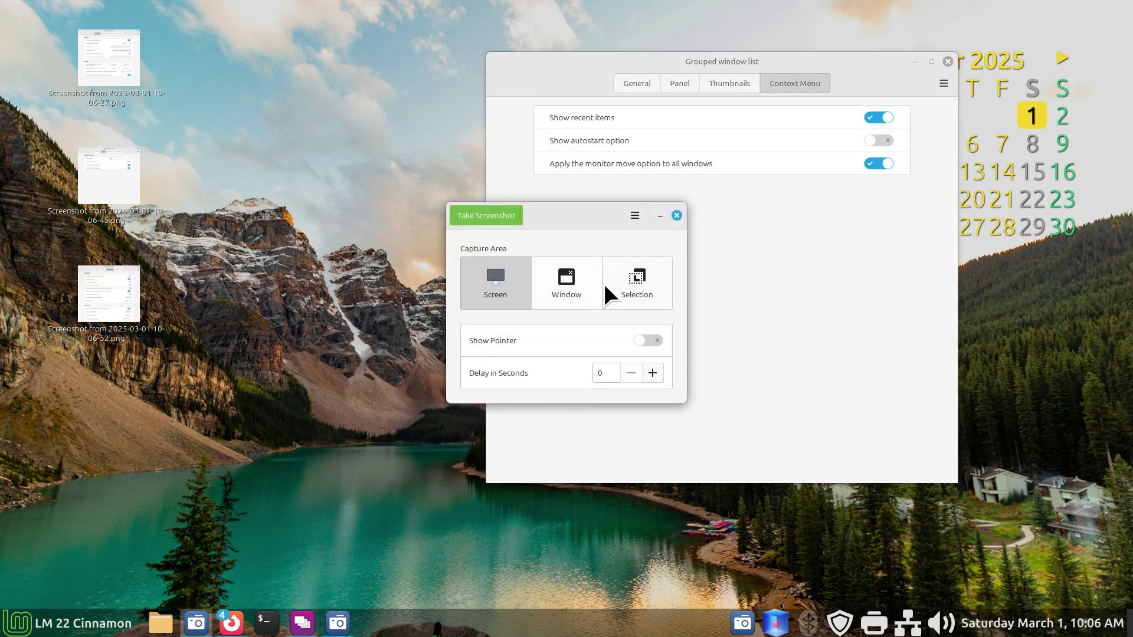
pyautogui.click(563, 288)
pyautogui.click(499, 216)
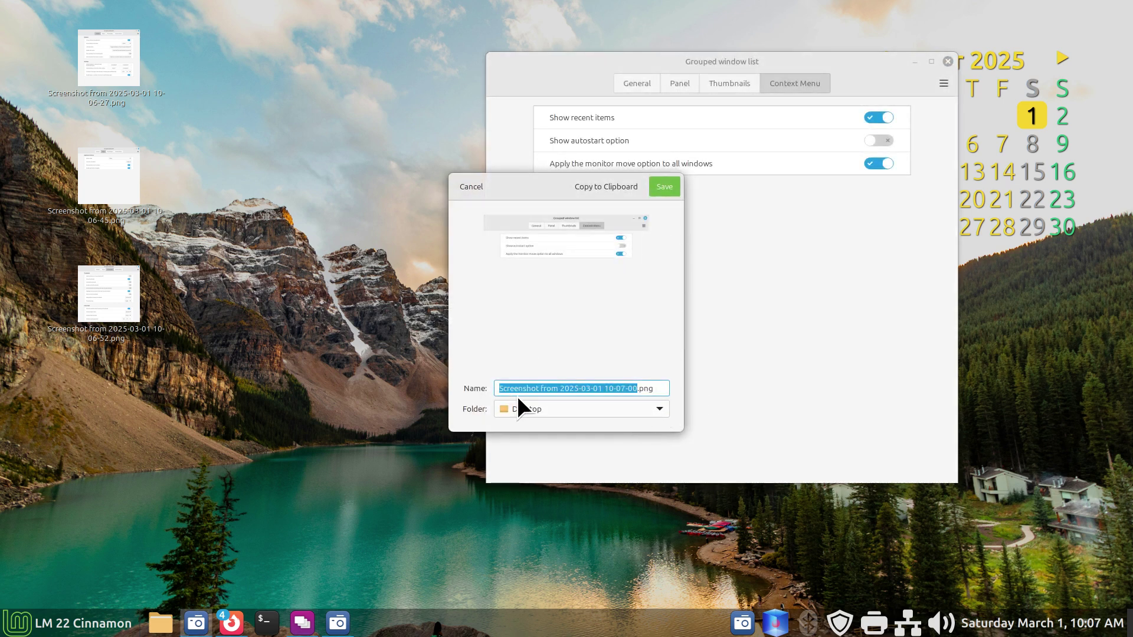
pyautogui.click(665, 187)
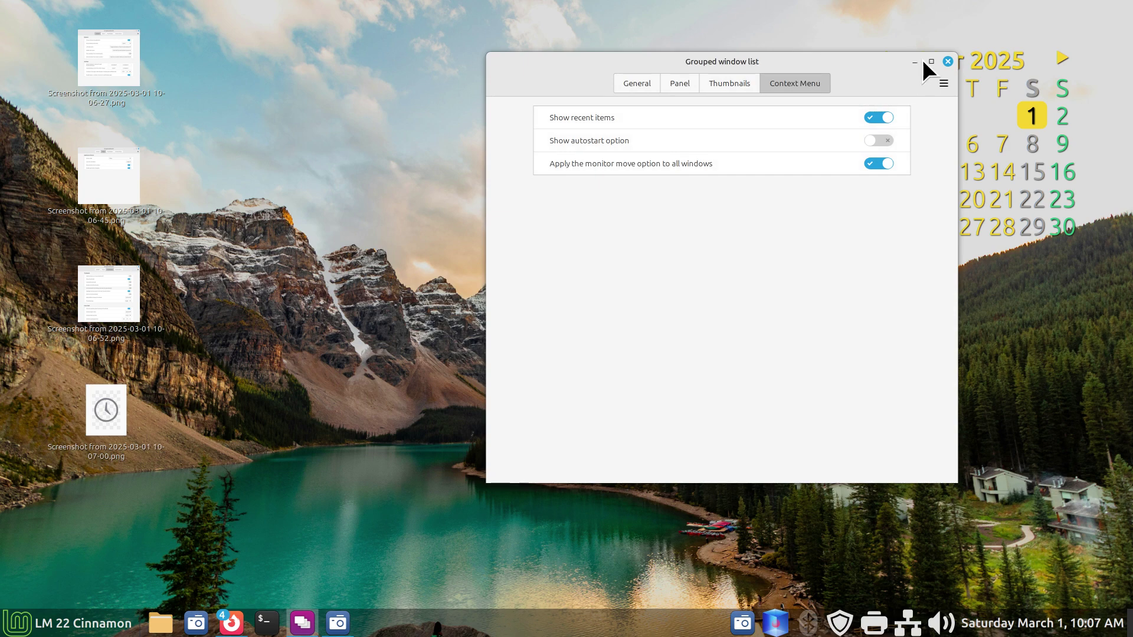
pyautogui.click(947, 62)
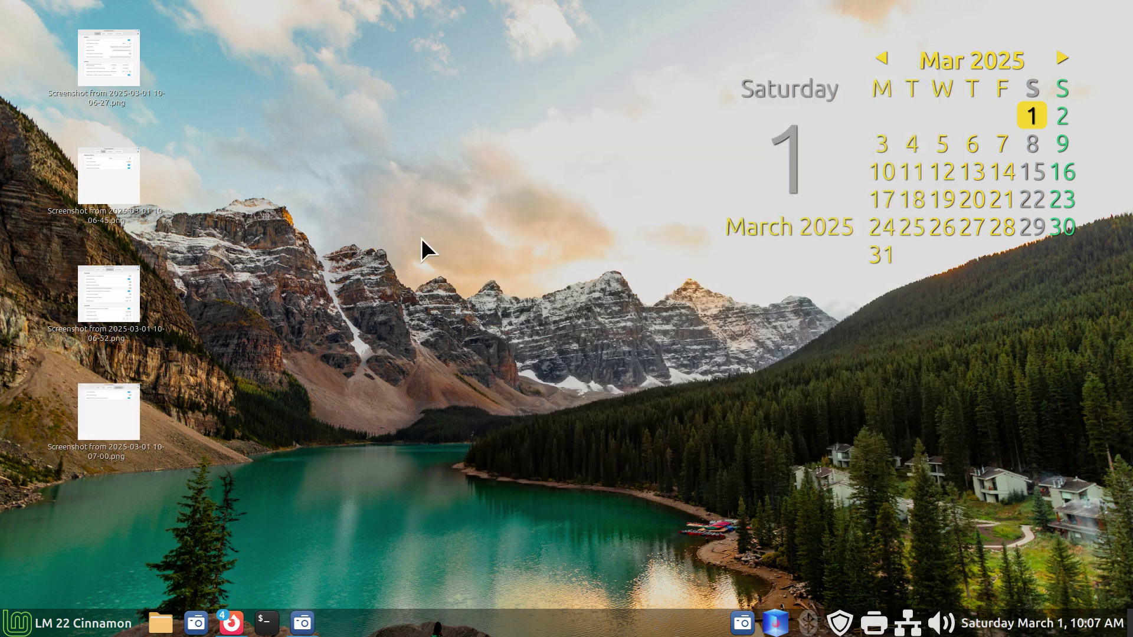
# Create a new folder on the desktop and name it 'grouped window'
pyautogui.rightClick(284, 200)
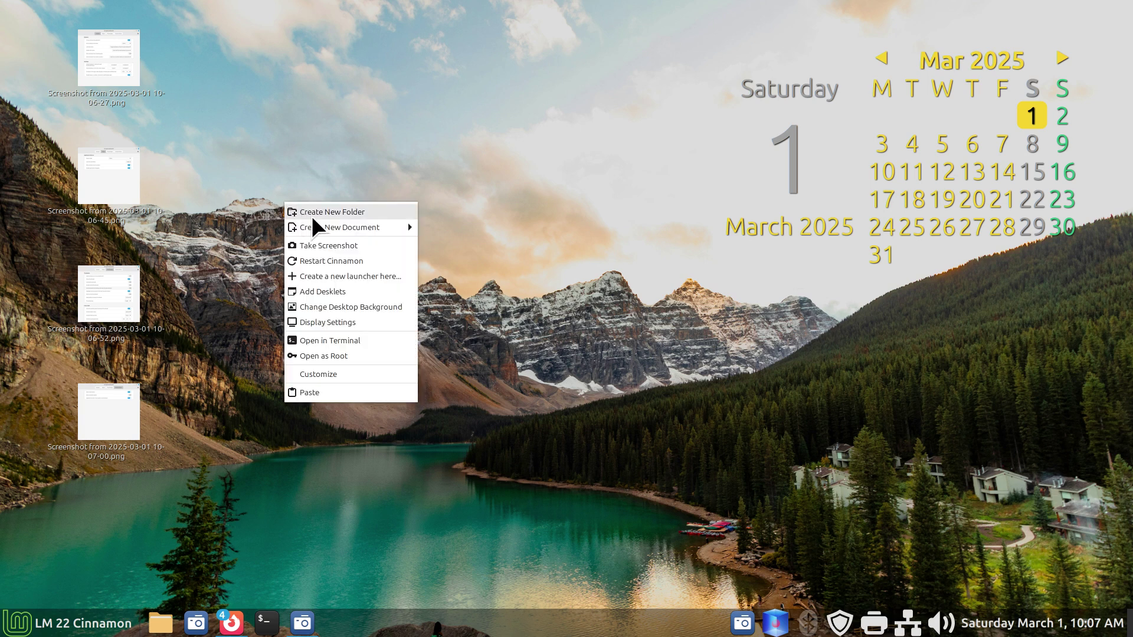
pyautogui.press('Escape')
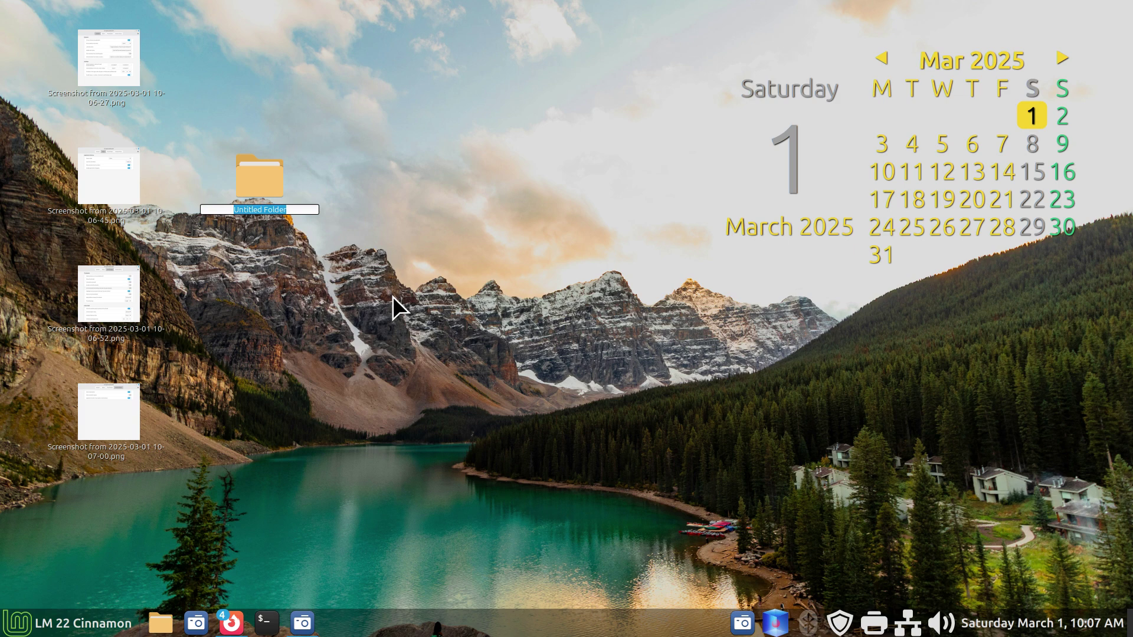
pyautogui.write('grouped window')
# Confirm the 'grouped window' name and drag all four screenshots into that folder
pyautogui.press('Return')
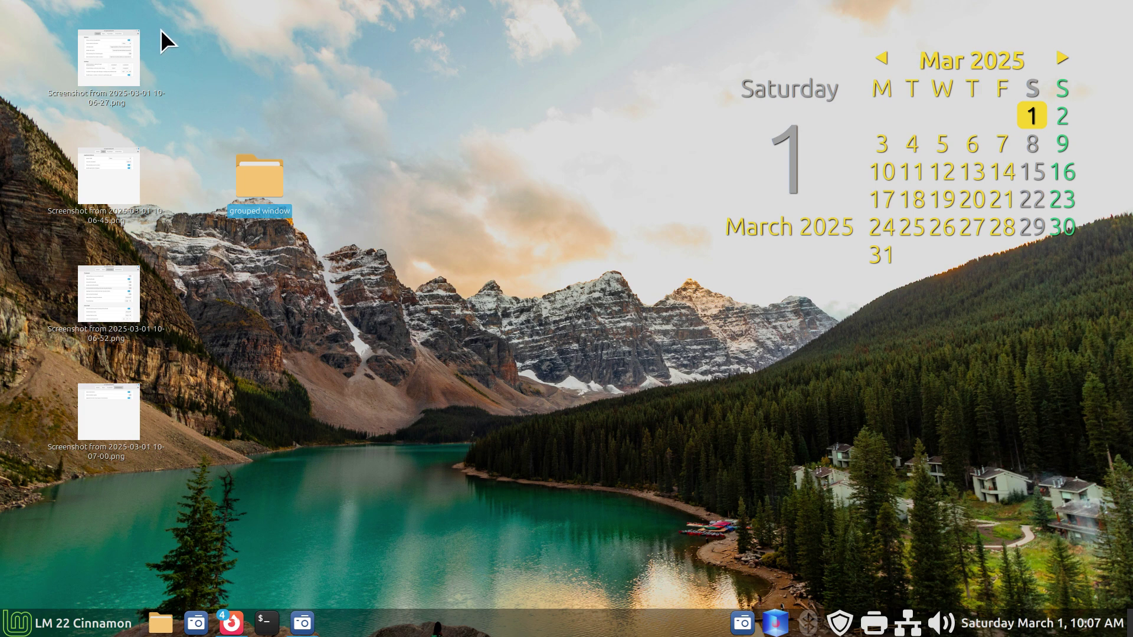
pyautogui.moveTo(175, 20); pyautogui.dragTo(93, 438)
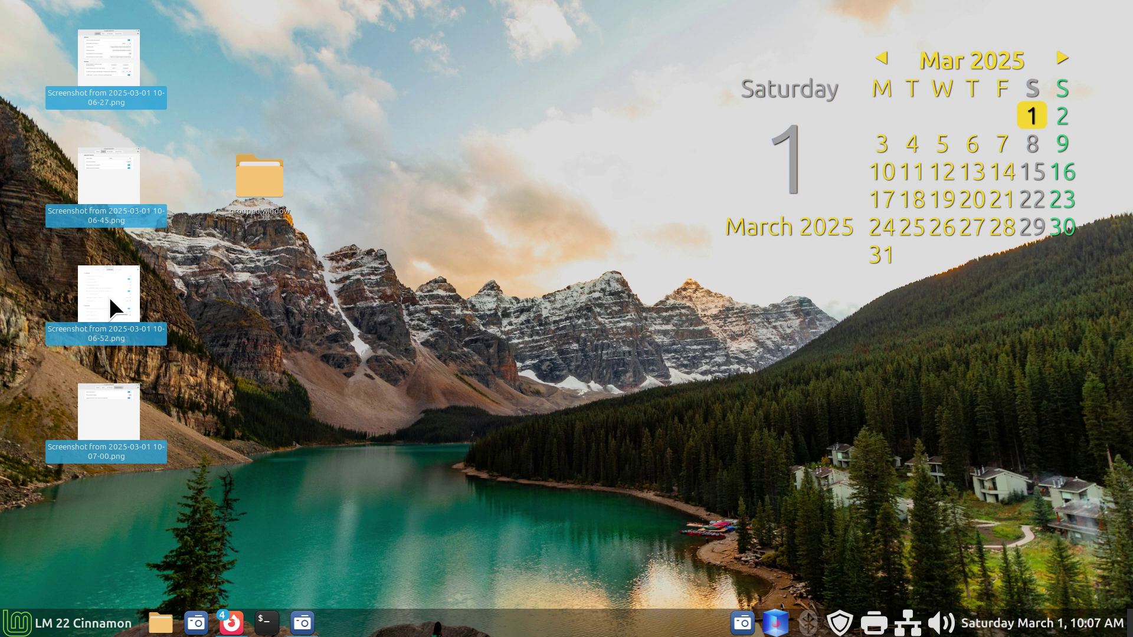
pyautogui.moveTo(109, 295); pyautogui.dragTo(243, 200)
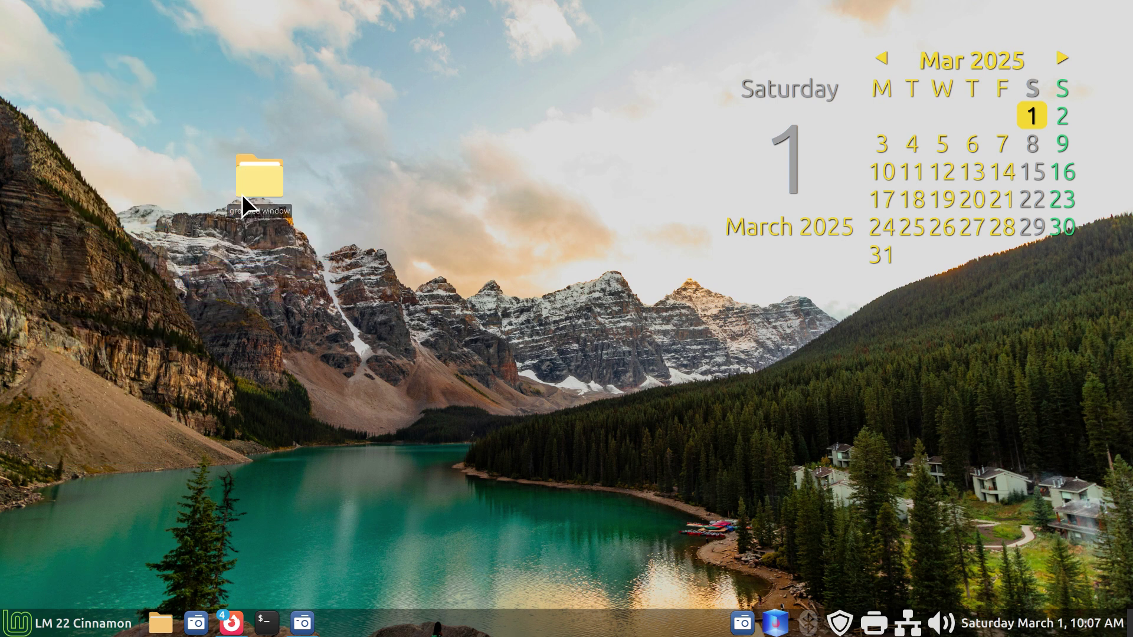
# Open the 'grouped window' folder in Nemo and preview the 10-06-27 screenshot in Xviewer
pyautogui.doubleClick(253, 177)
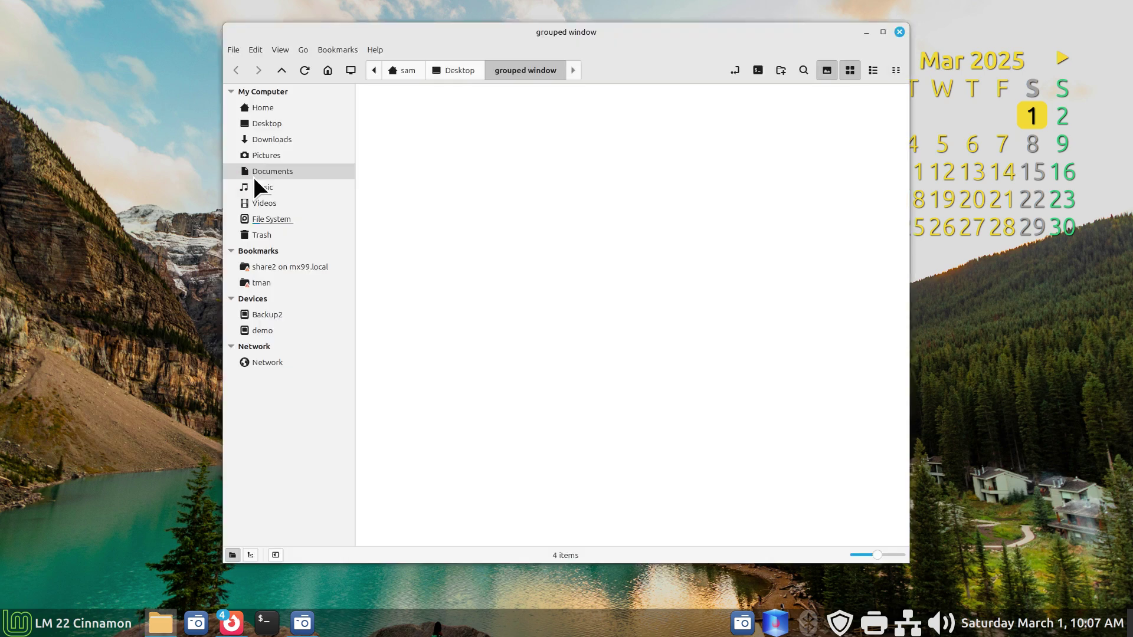
pyautogui.moveTo(474, 33); pyautogui.dragTo(361, 73)
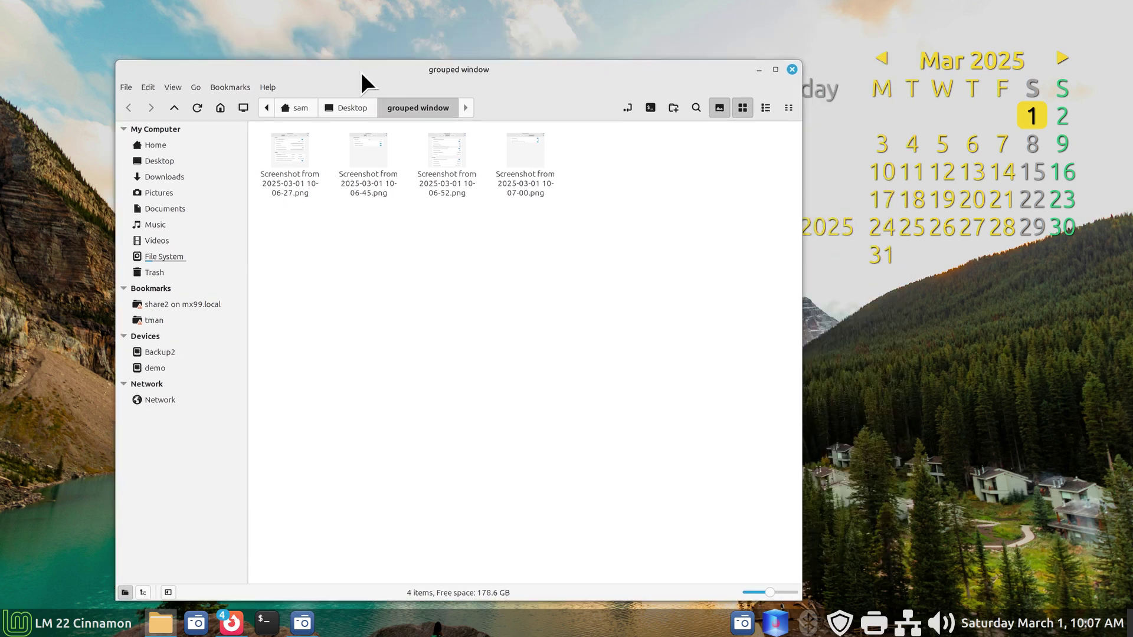
pyautogui.click(297, 147)
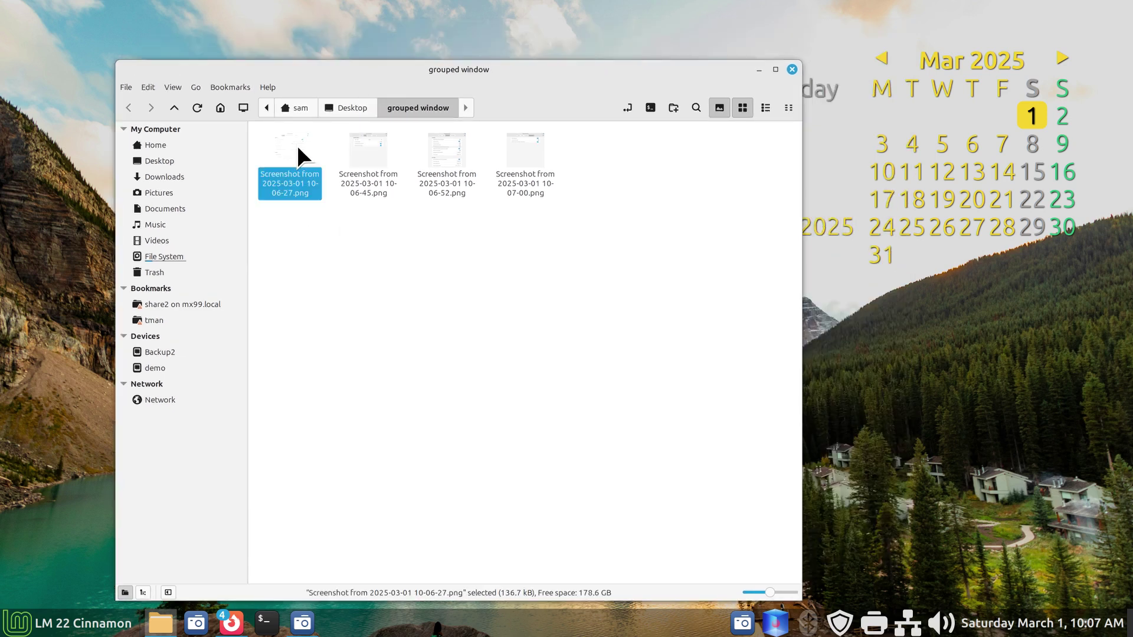
pyautogui.doubleClick(298, 149)
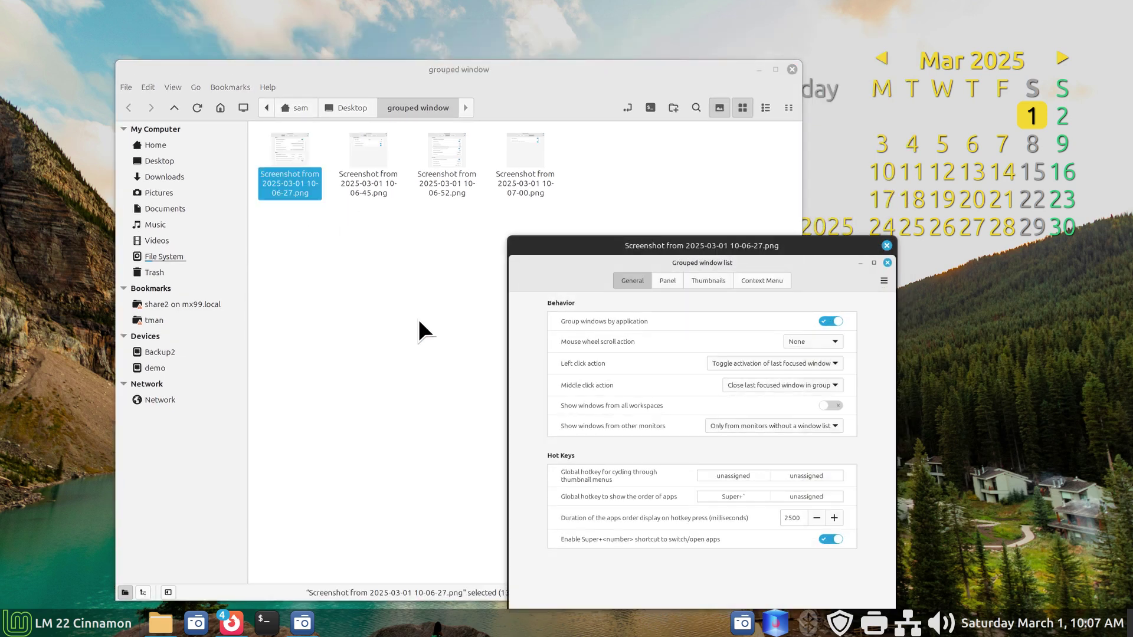
pyautogui.press('Escape')
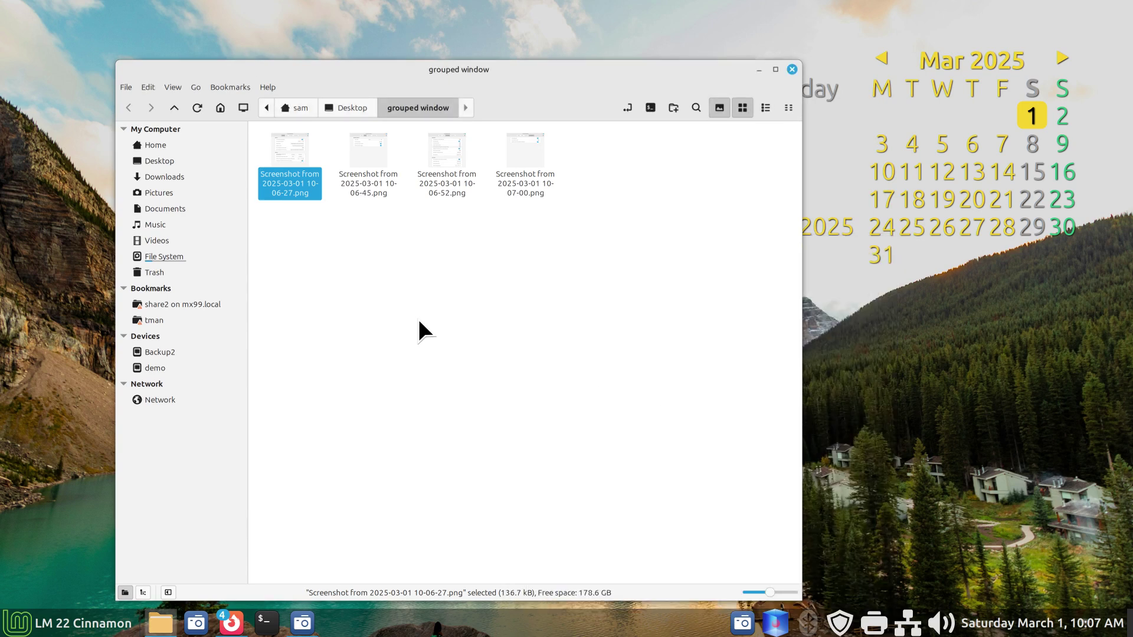
# Reopen the first screenshot in Xviewer and view its About information
pyautogui.doubleClick(285, 150)
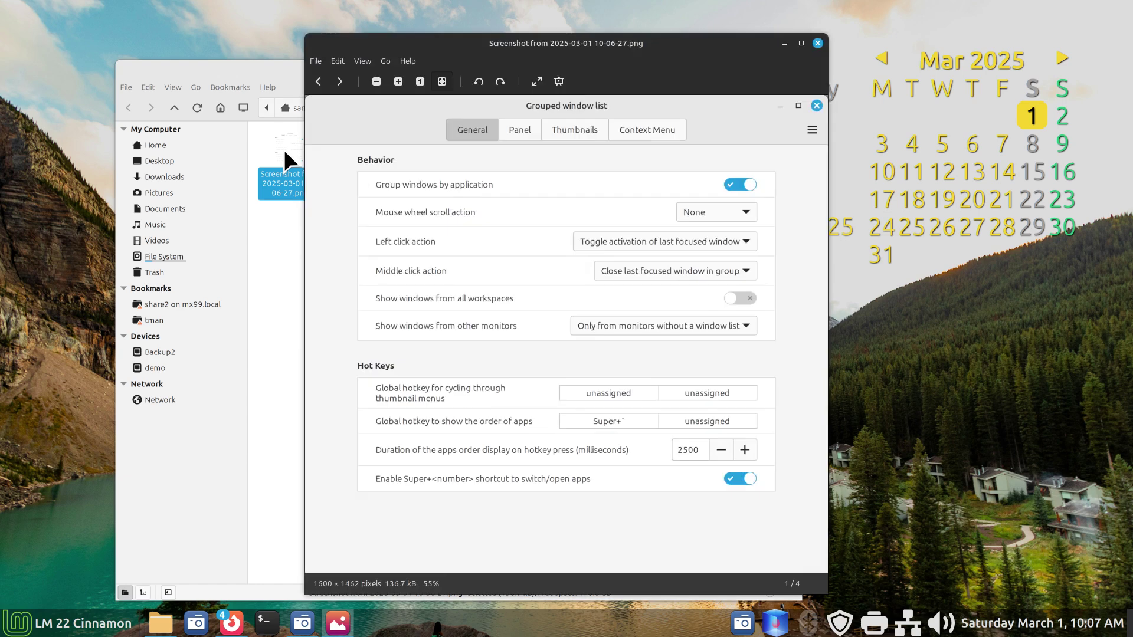
pyautogui.click(410, 60)
pyautogui.click(426, 95)
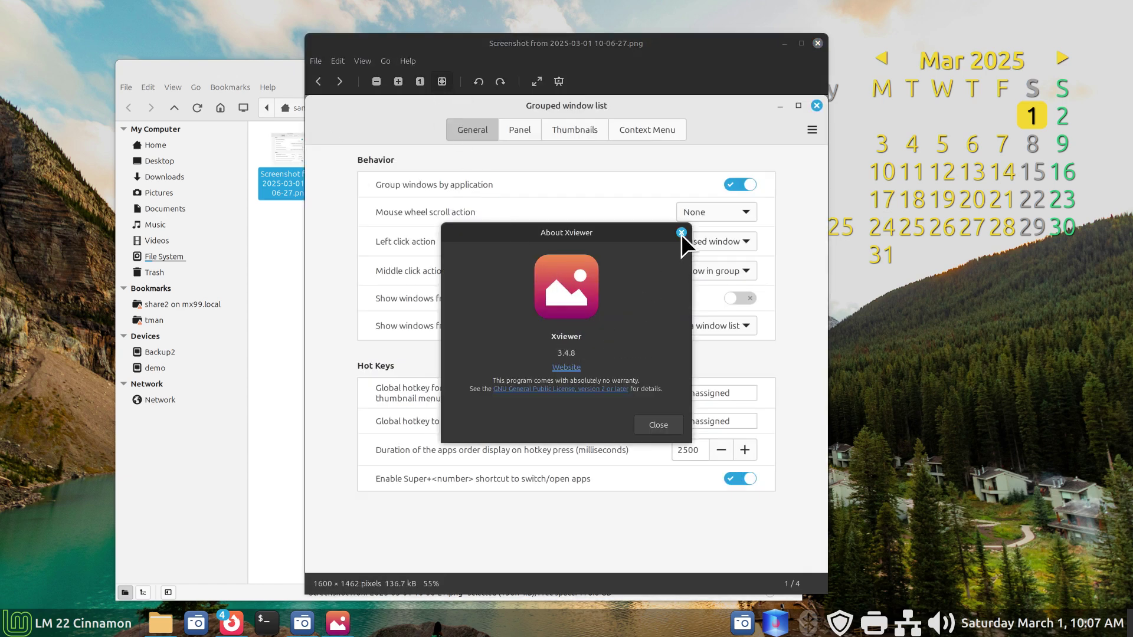
pyautogui.click(657, 423)
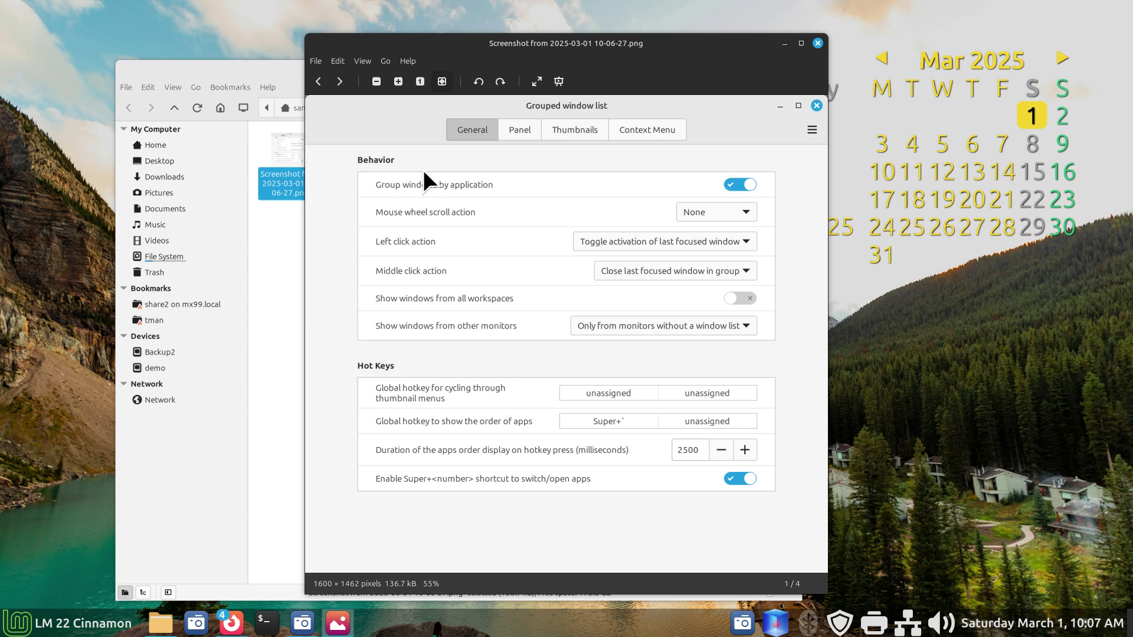
# Page through the Panel, Thumbnails and other captures, then close Xviewer
pyautogui.press('Right')
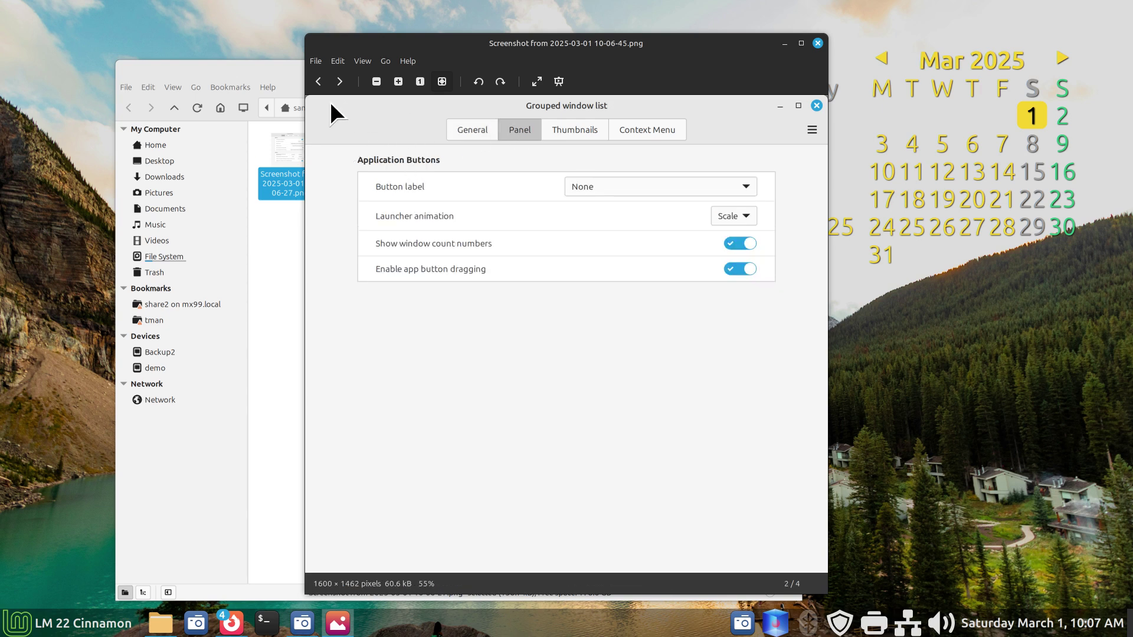
pyautogui.press('Right')
pyautogui.press('Right')
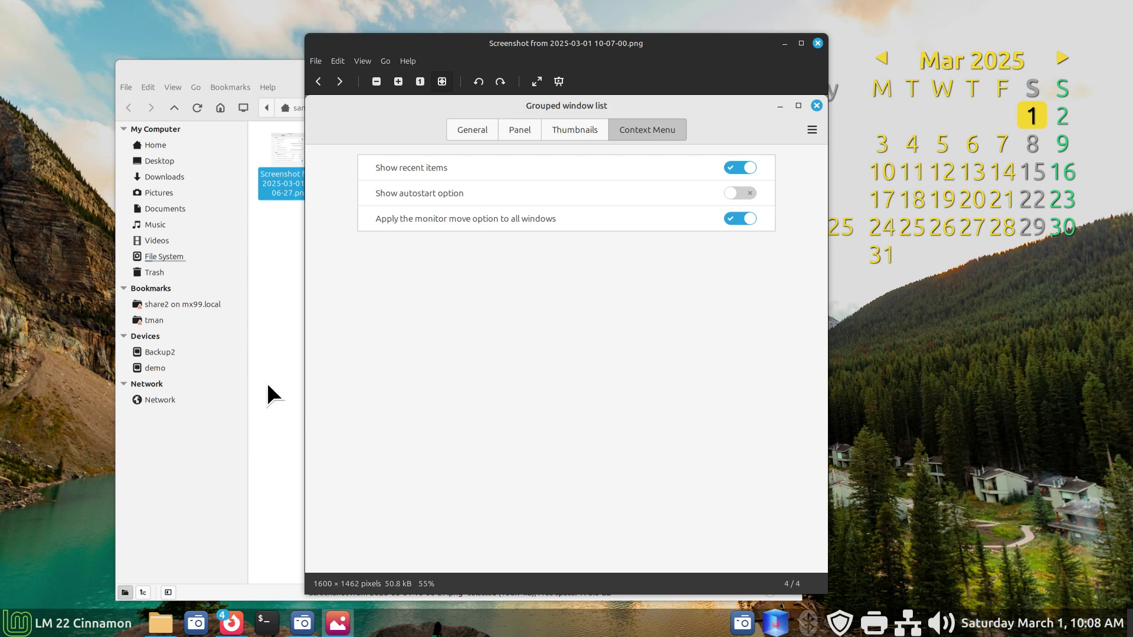
pyautogui.press('Right')
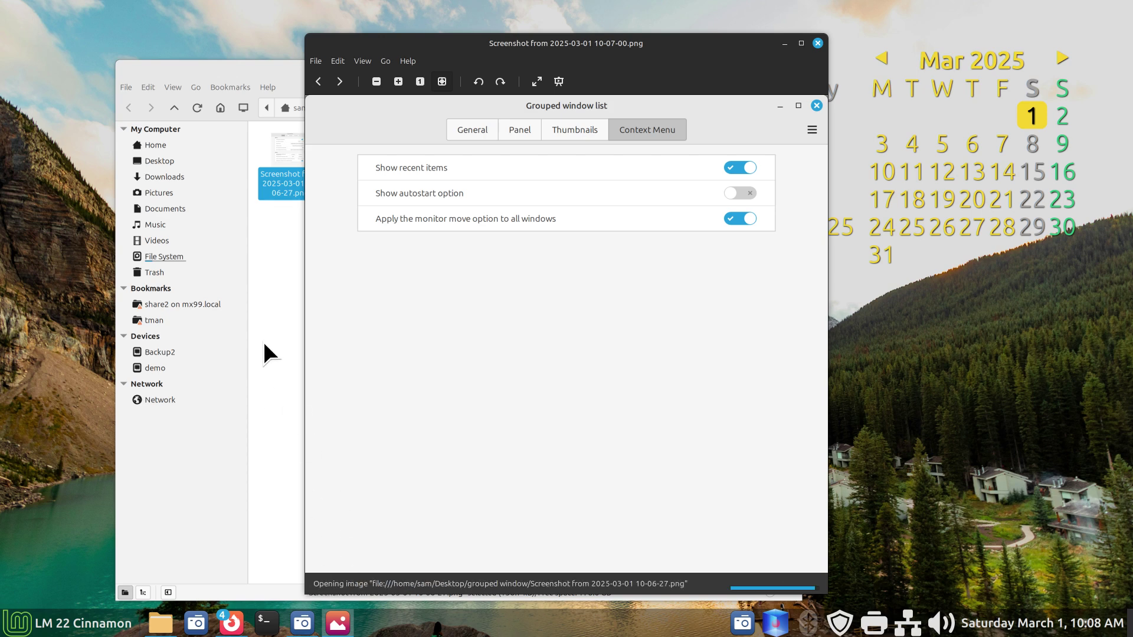
pyautogui.press('Right')
pyautogui.press('Right')
pyautogui.press('Right')
pyautogui.press('Right')
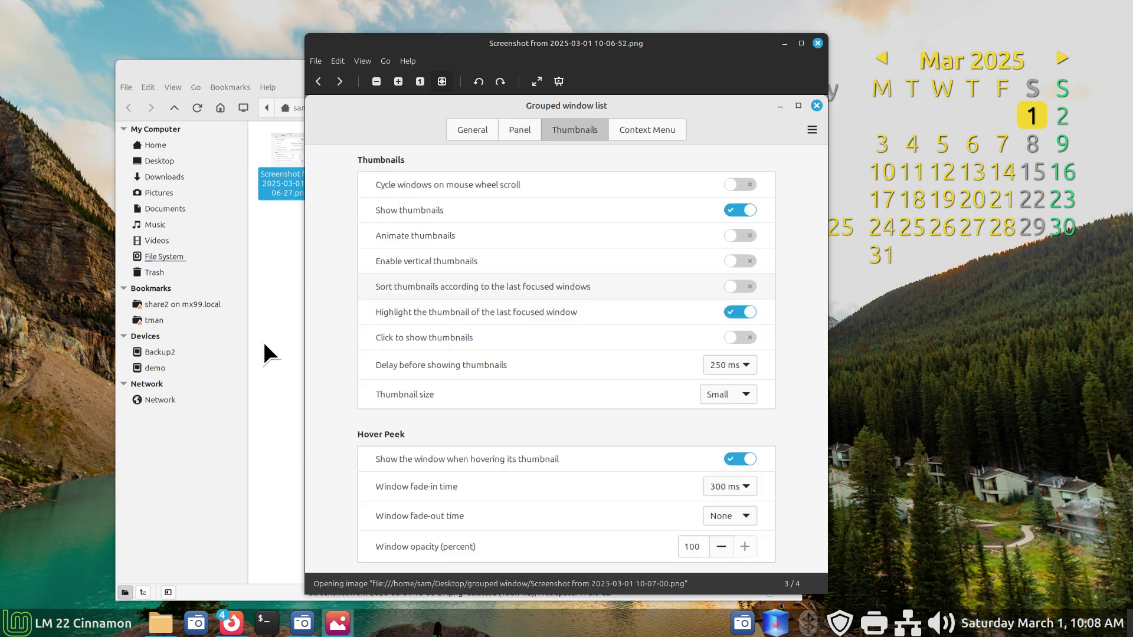
pyautogui.press('Right')
pyautogui.press('Right')
pyautogui.press('Right')
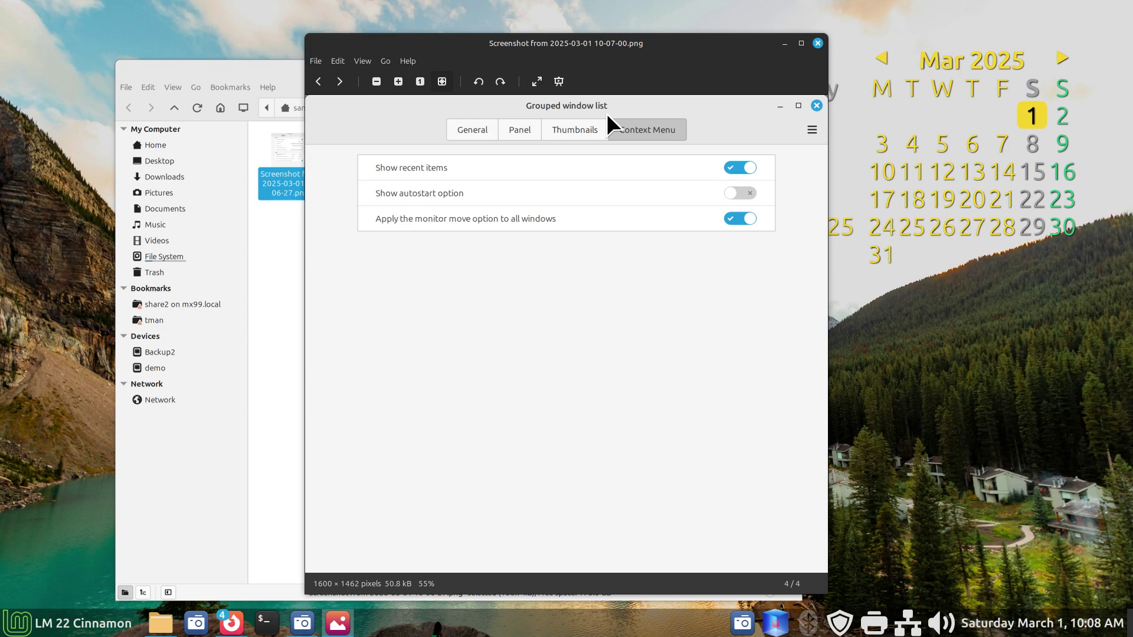
pyautogui.press('Right')
pyautogui.press('Right')
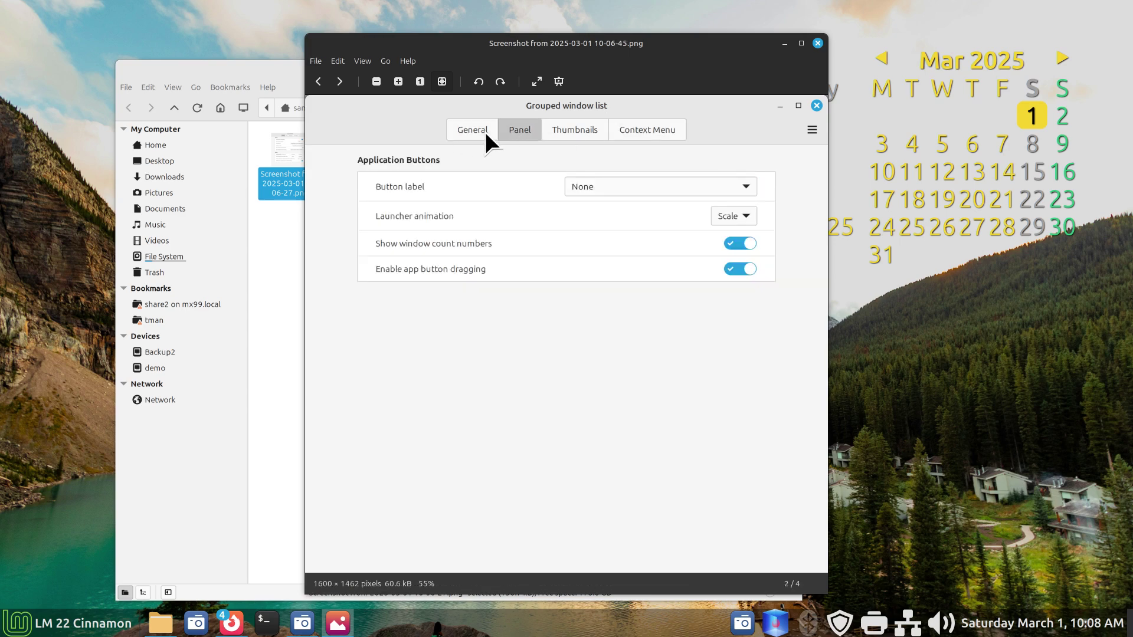
pyautogui.press('Right')
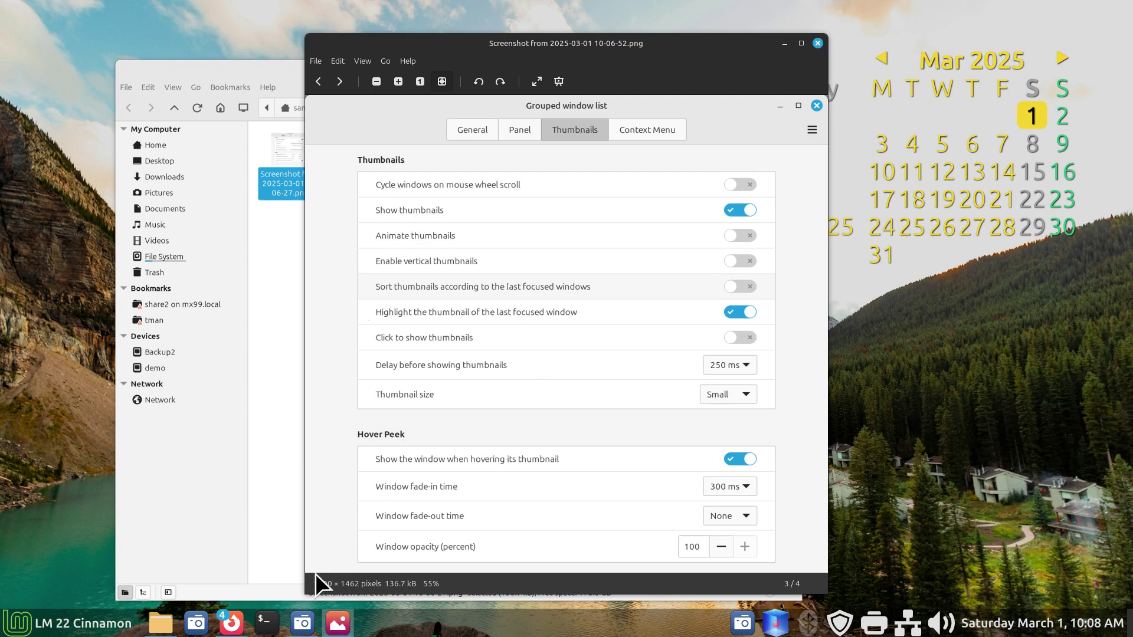
pyautogui.click(818, 43)
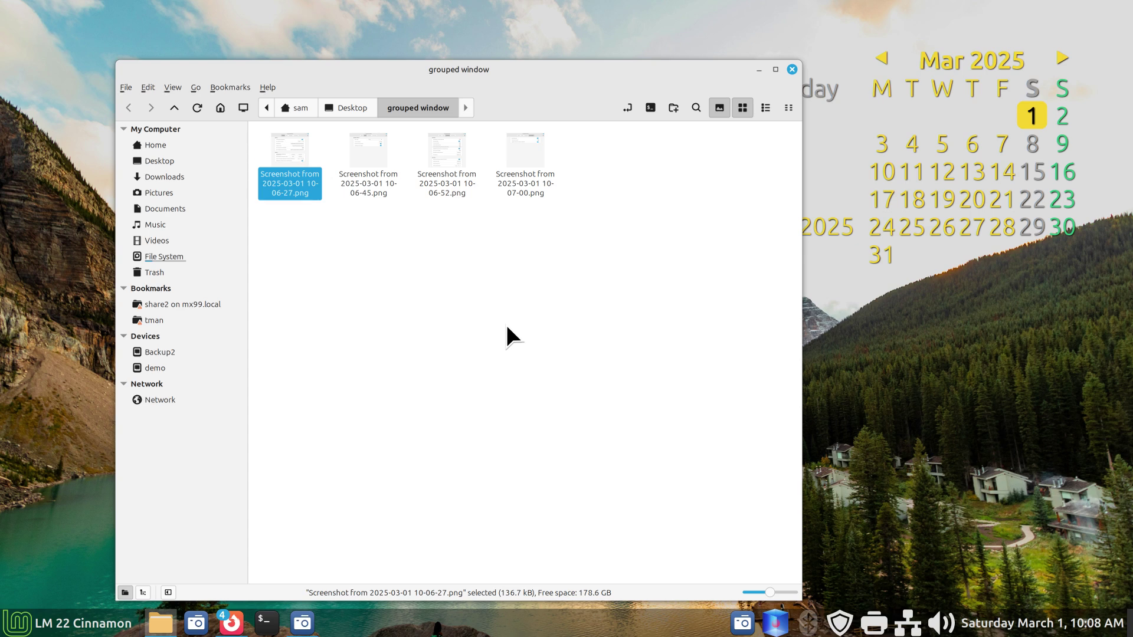
# Cut the 'grouped window' folder from the desktop
pyautogui.hotkey('ctrl', 'w')
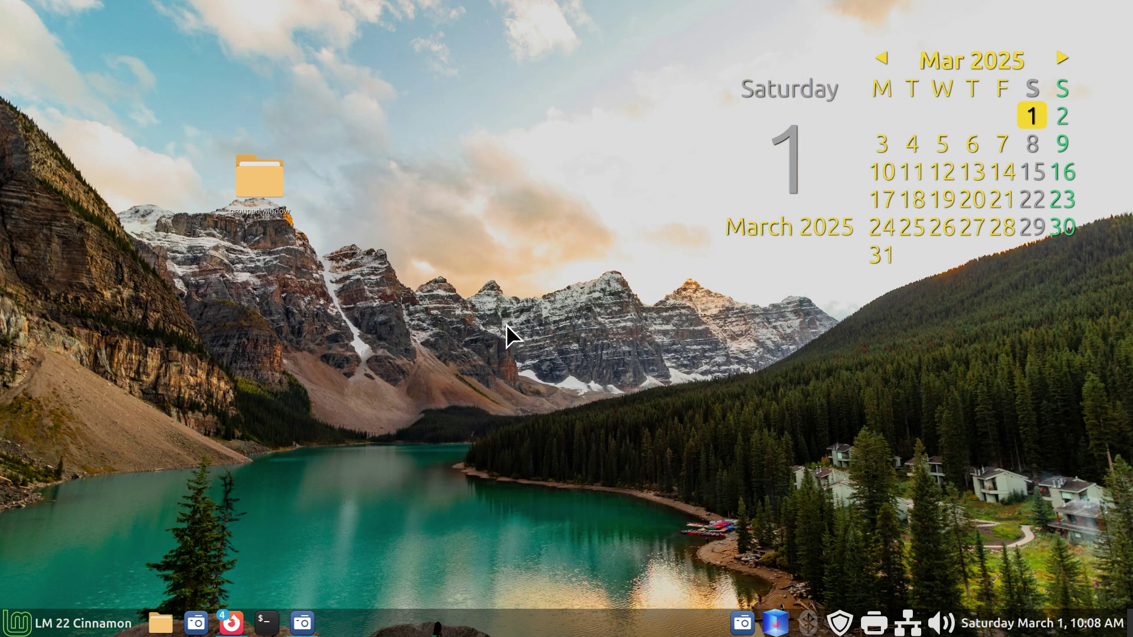
pyautogui.click(267, 186)
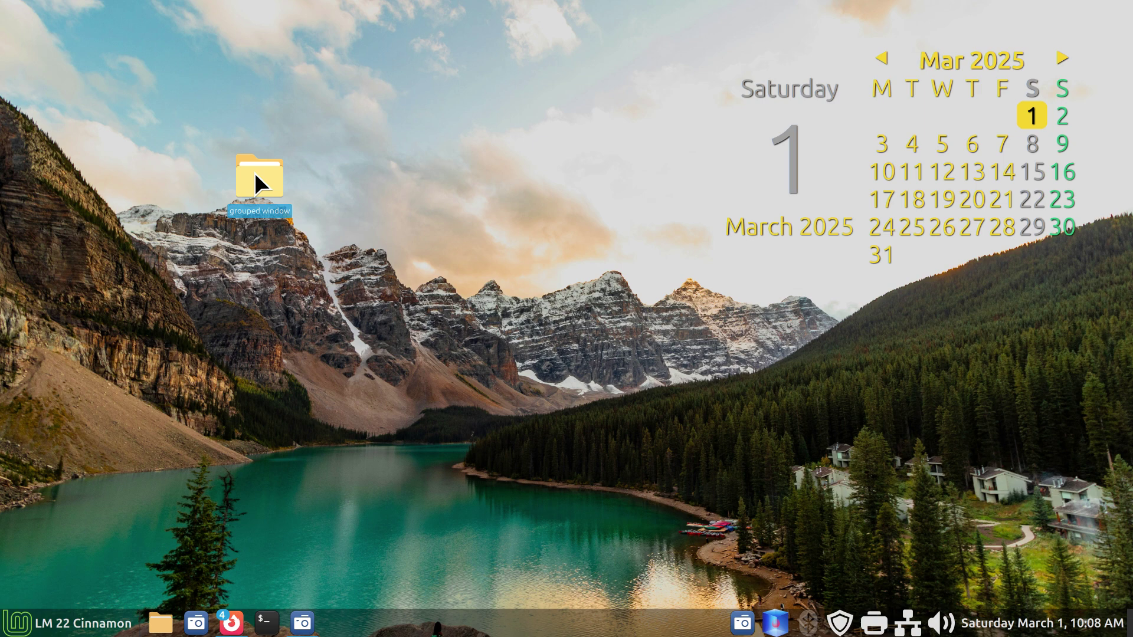
pyautogui.rightClick(254, 172)
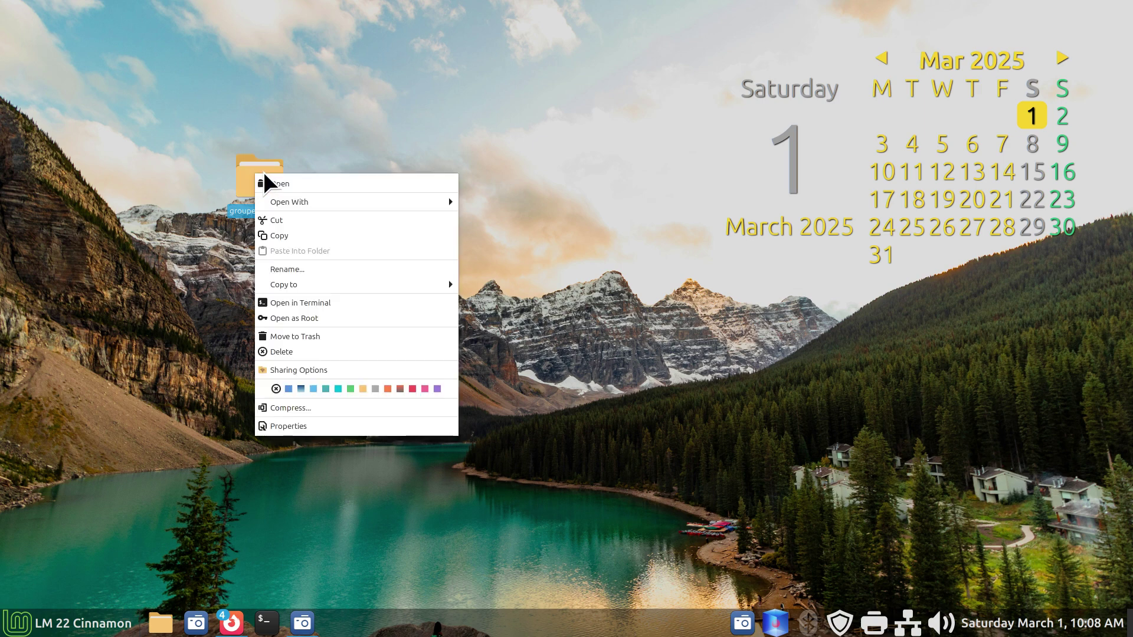
pyautogui.click(307, 221)
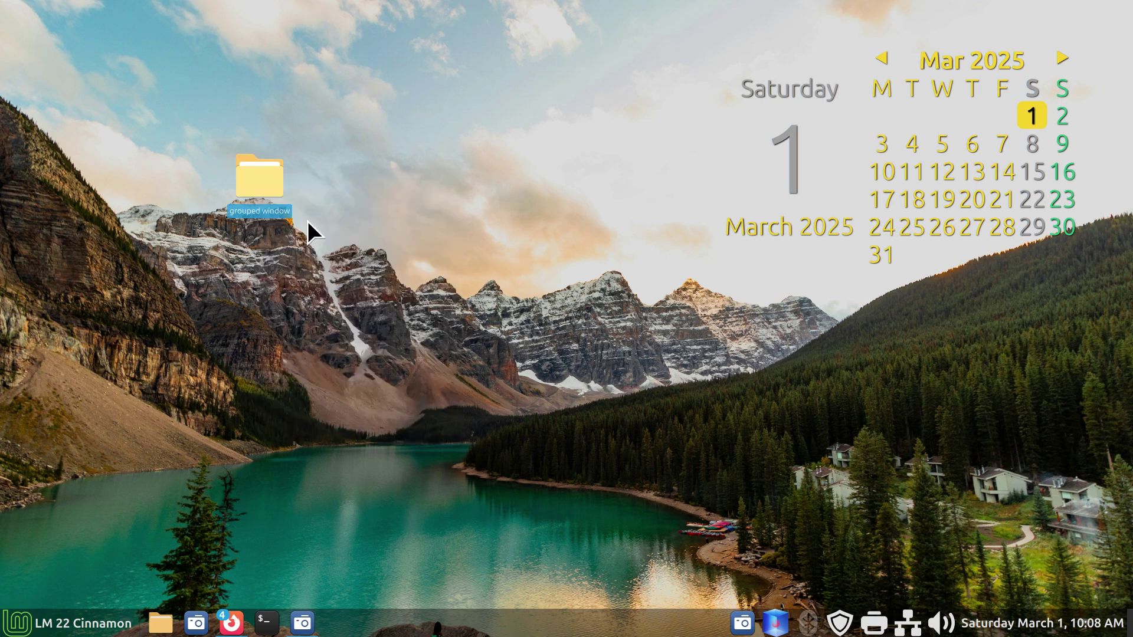
# Paste the 'grouped window' folder into Pictures/Screenshots, check its contents, and close Nemo
pyautogui.click(160, 623)
pyautogui.click(293, 156)
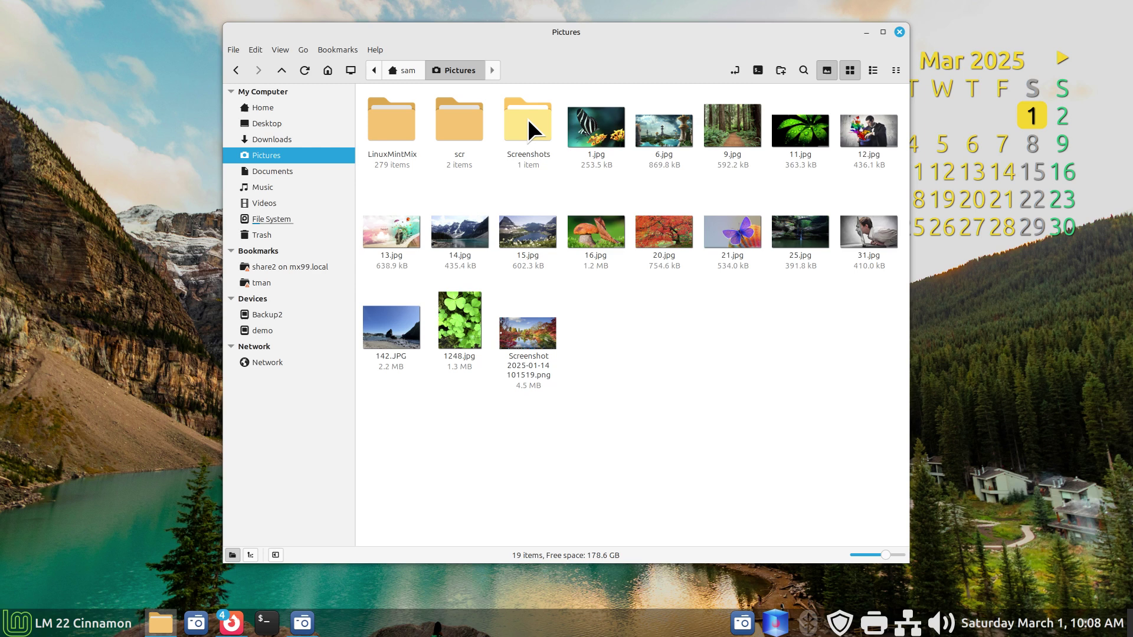
pyautogui.doubleClick(528, 118)
pyautogui.rightClick(525, 188)
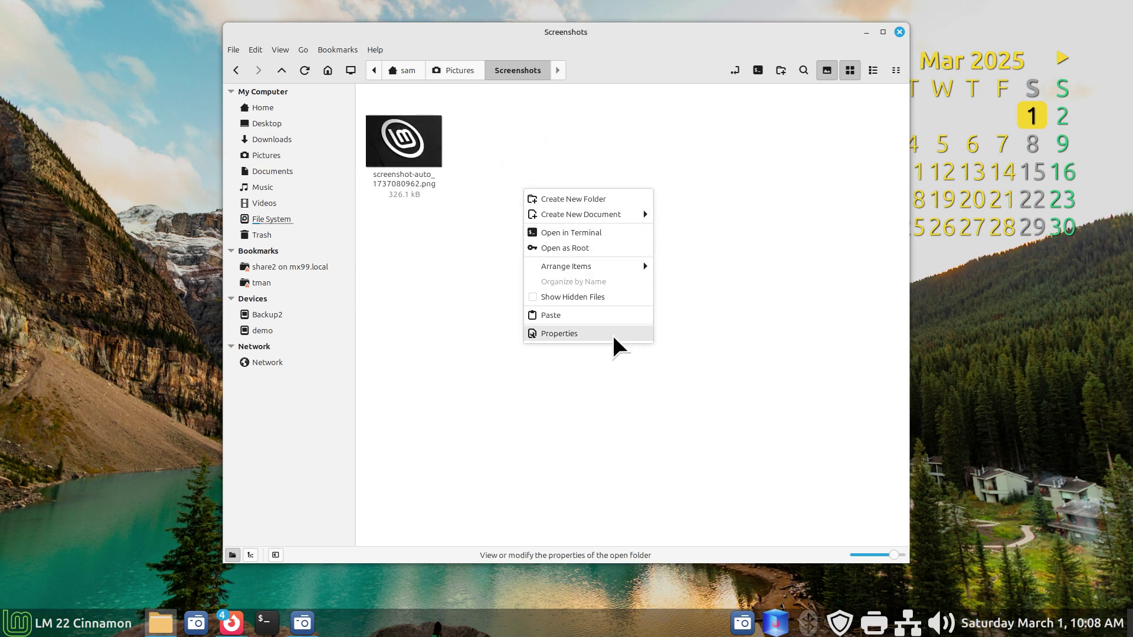
pyautogui.click(605, 316)
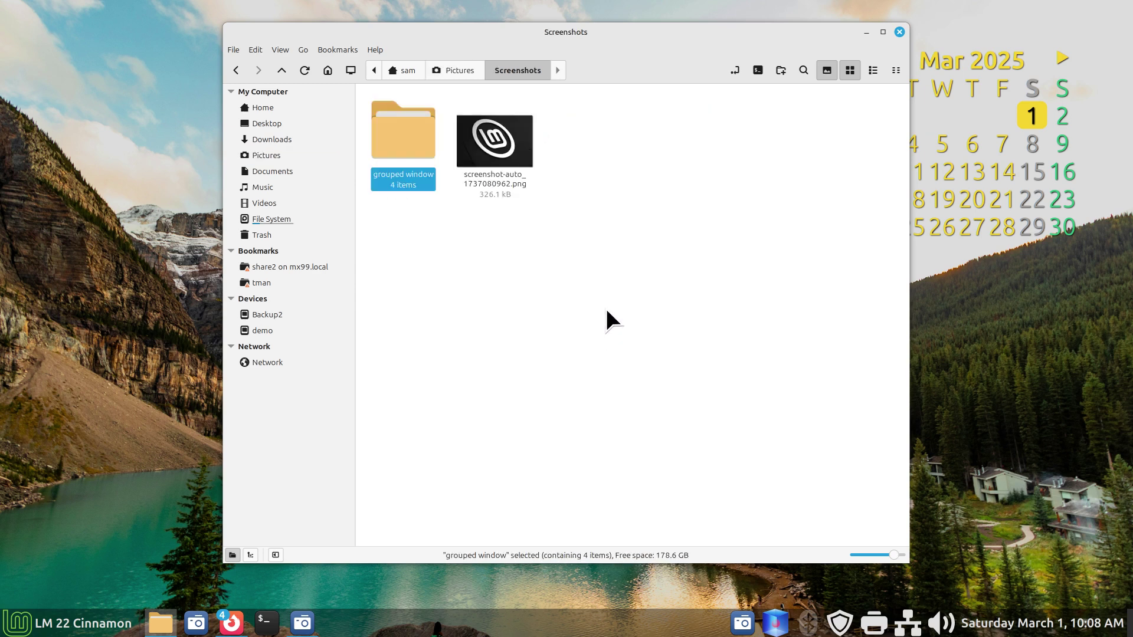
pyautogui.doubleClick(412, 144)
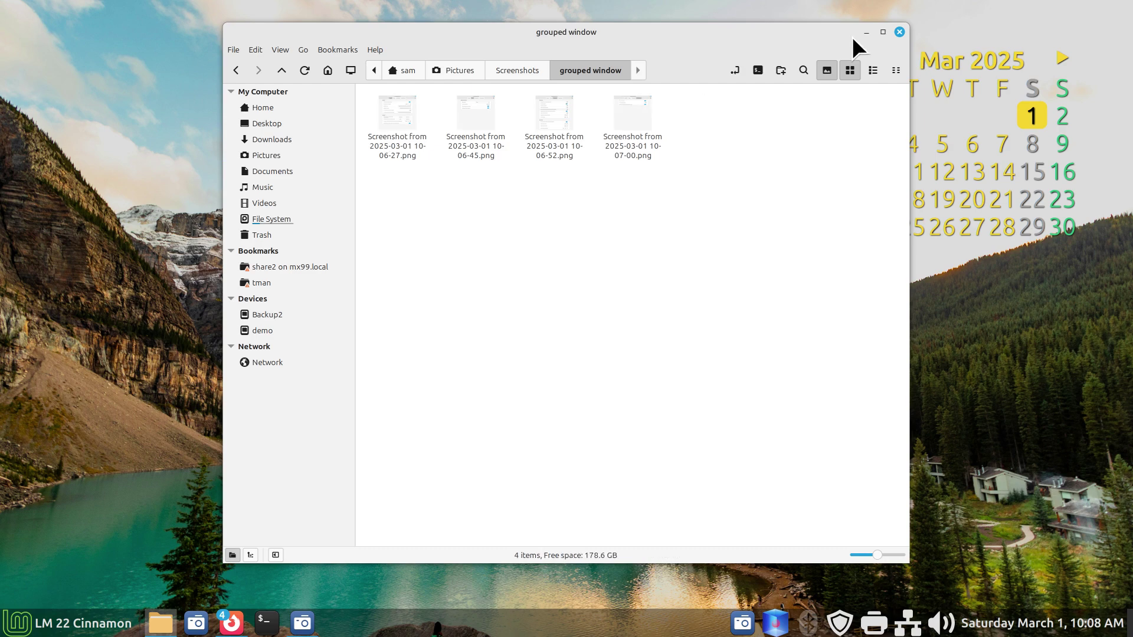
pyautogui.click(899, 31)
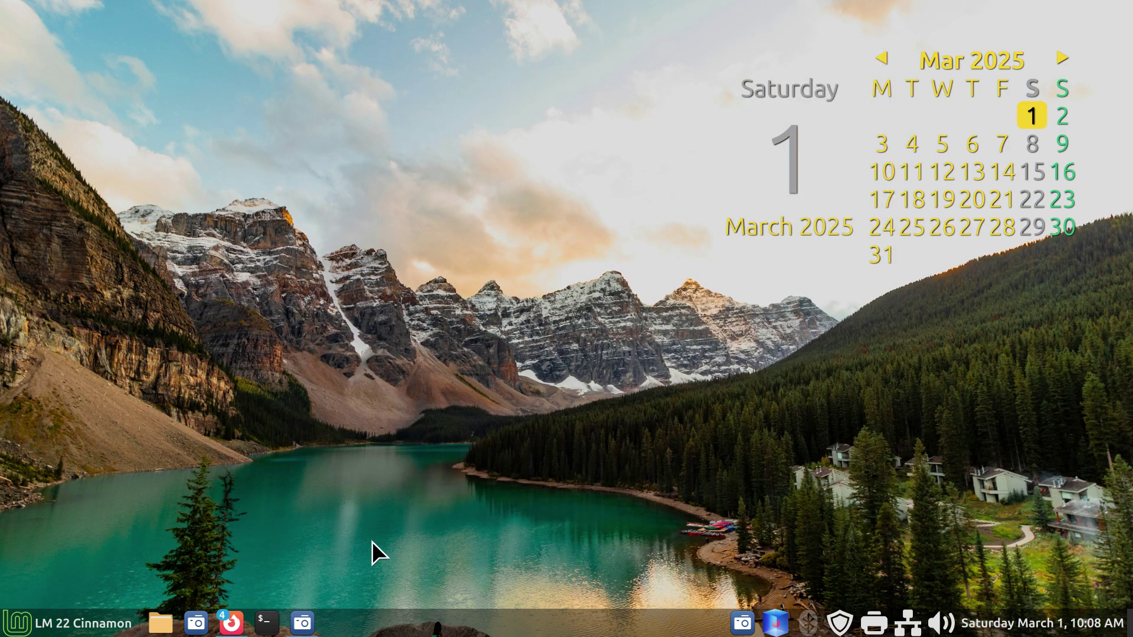
# Open the Grouped window list applet's settings from the panel and move the window right
pyautogui.rightClick(266, 624)
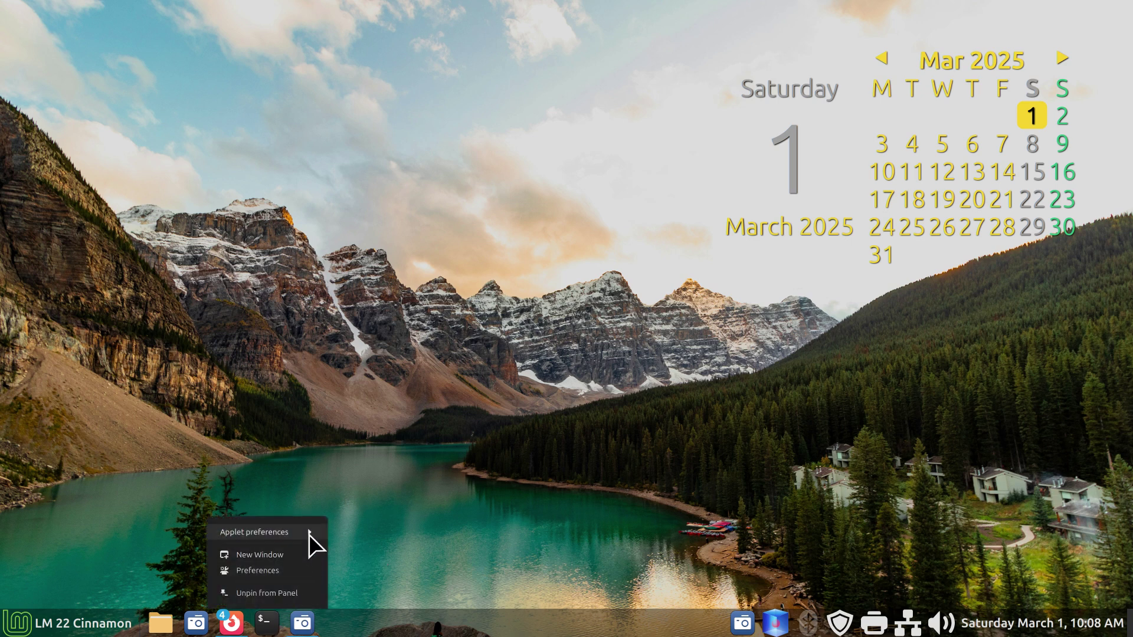
pyautogui.click(302, 533)
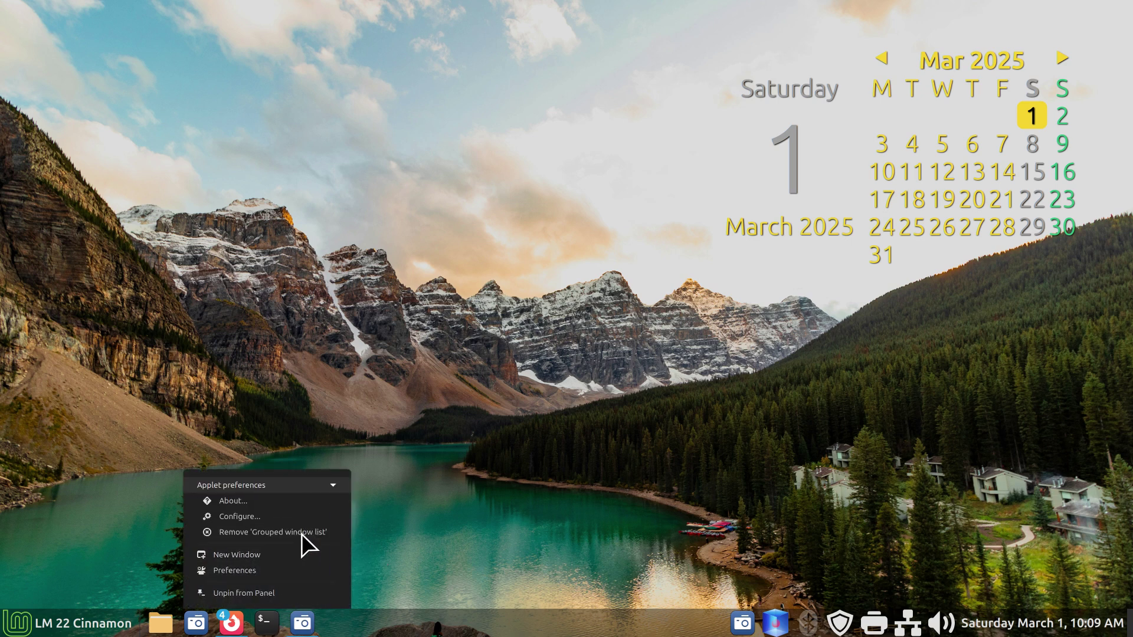
pyautogui.click(261, 519)
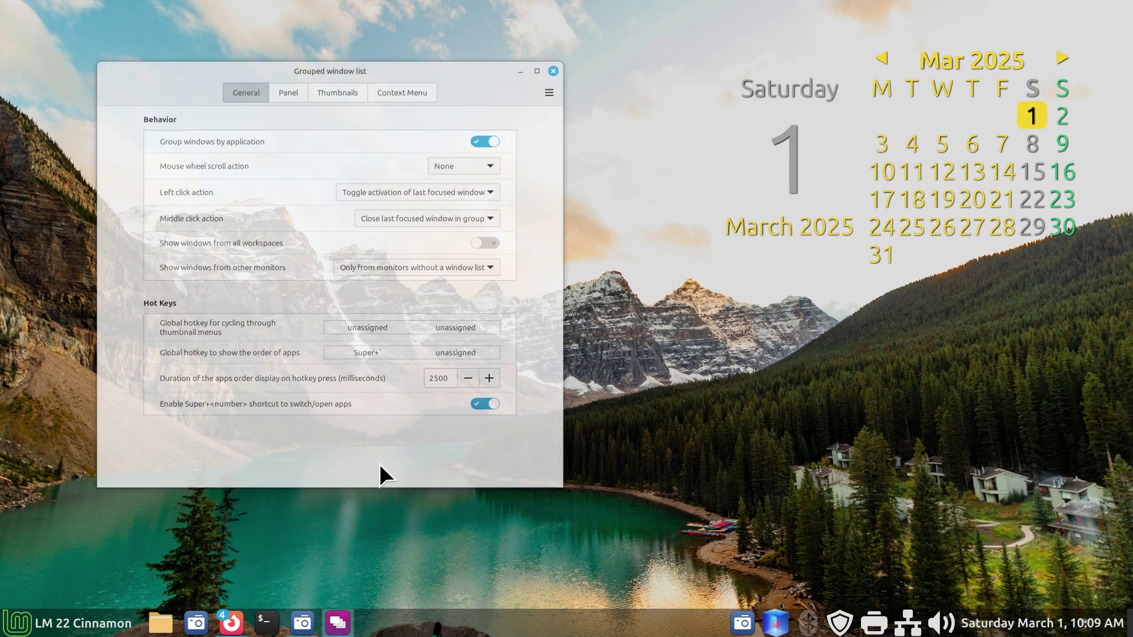
pyautogui.moveTo(480, 82); pyautogui.dragTo(897, 107)
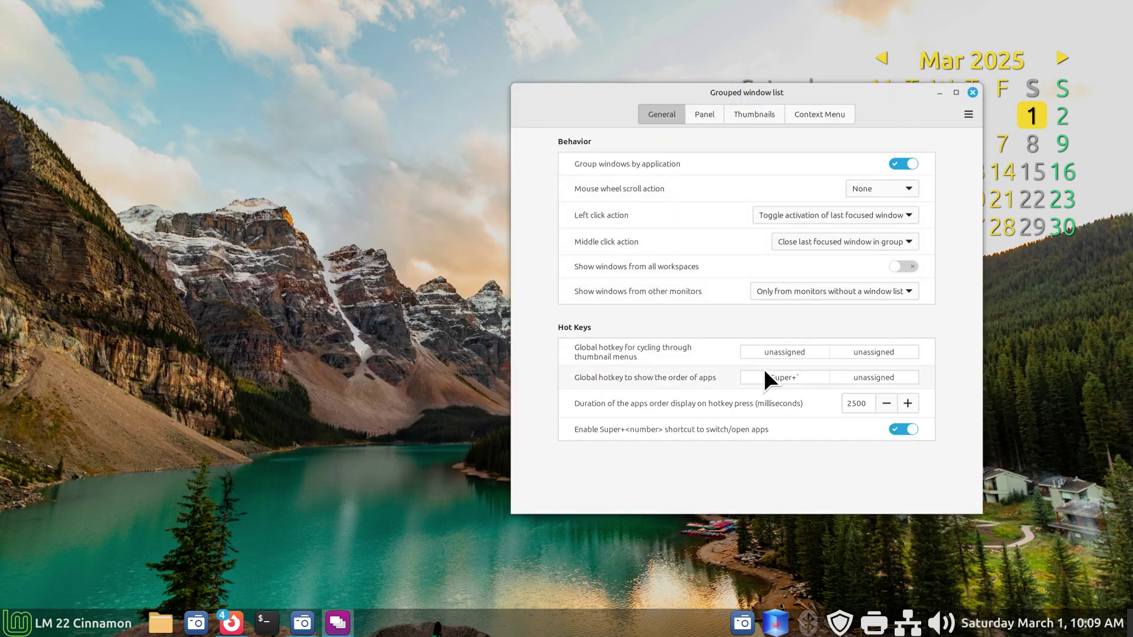
# Switch on Enable vertical thumbnails in the Thumbnails settings
pyautogui.click(759, 113)
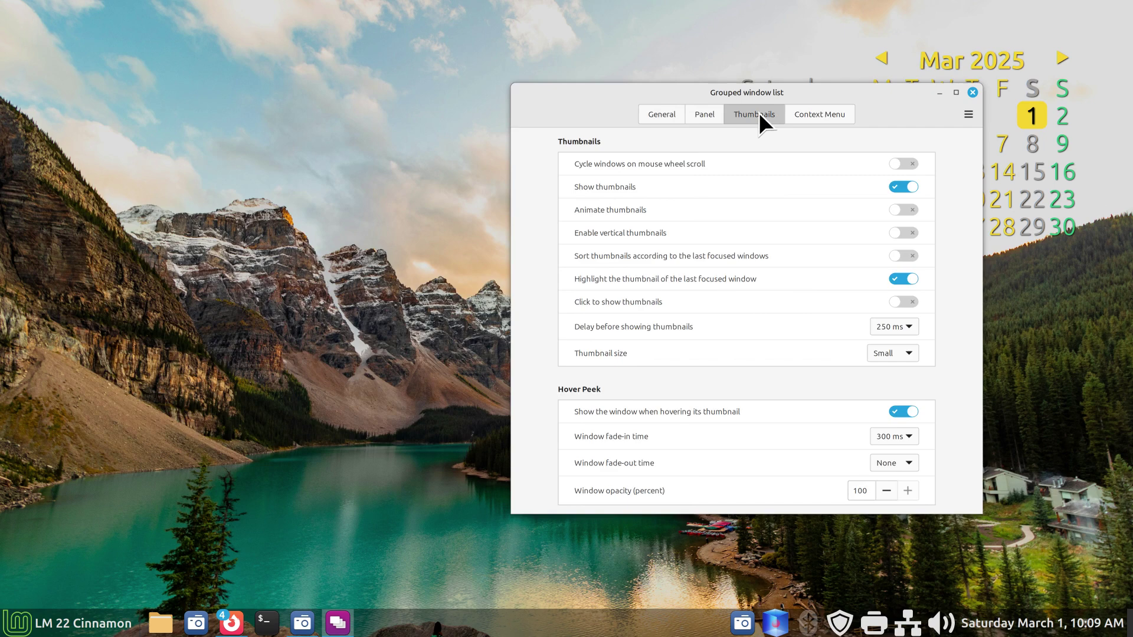
pyautogui.moveTo(232, 633)
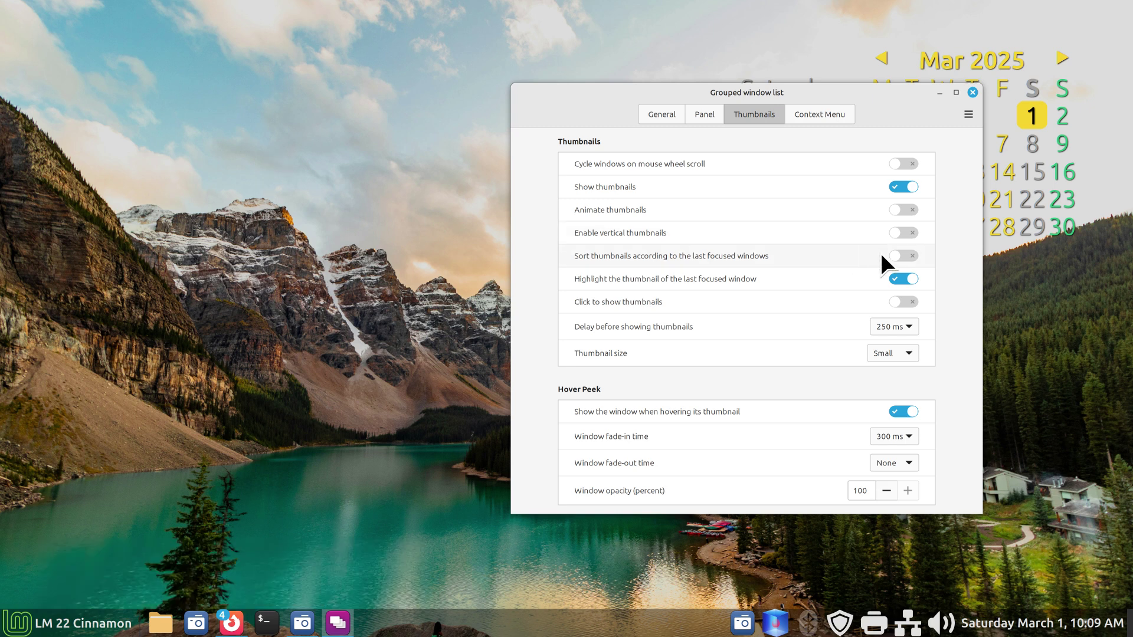
pyautogui.click(903, 232)
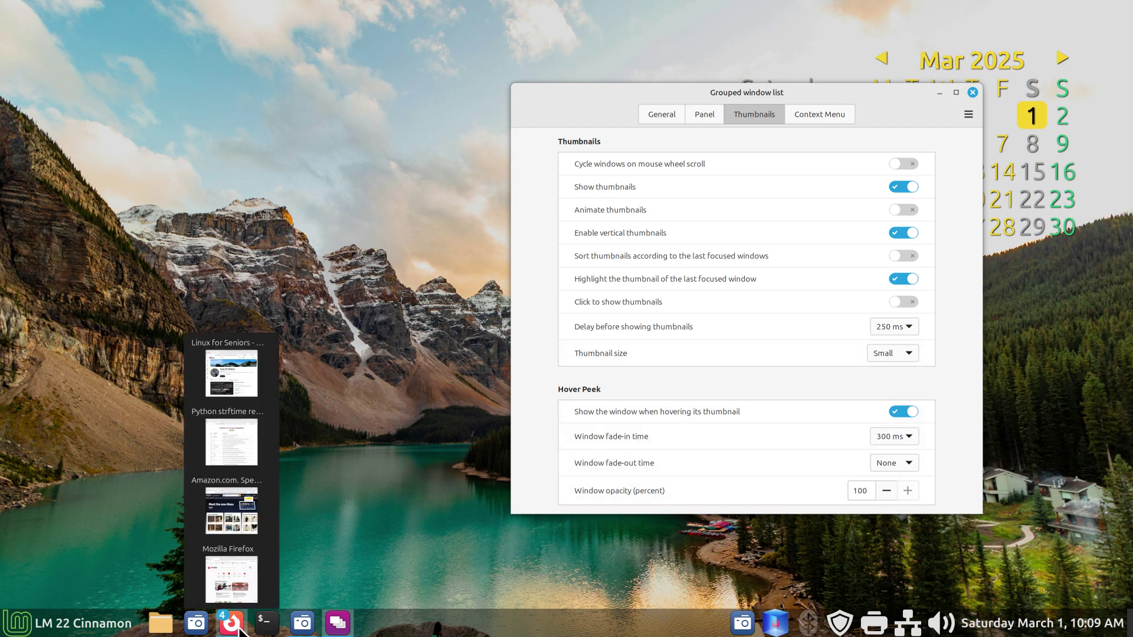
pyautogui.moveTo(229, 578)
pyautogui.moveTo(222, 343)
# Set Thumbnail size to Largest and turn vertical thumbnails off to compare horizontal previews
pyautogui.click(897, 355)
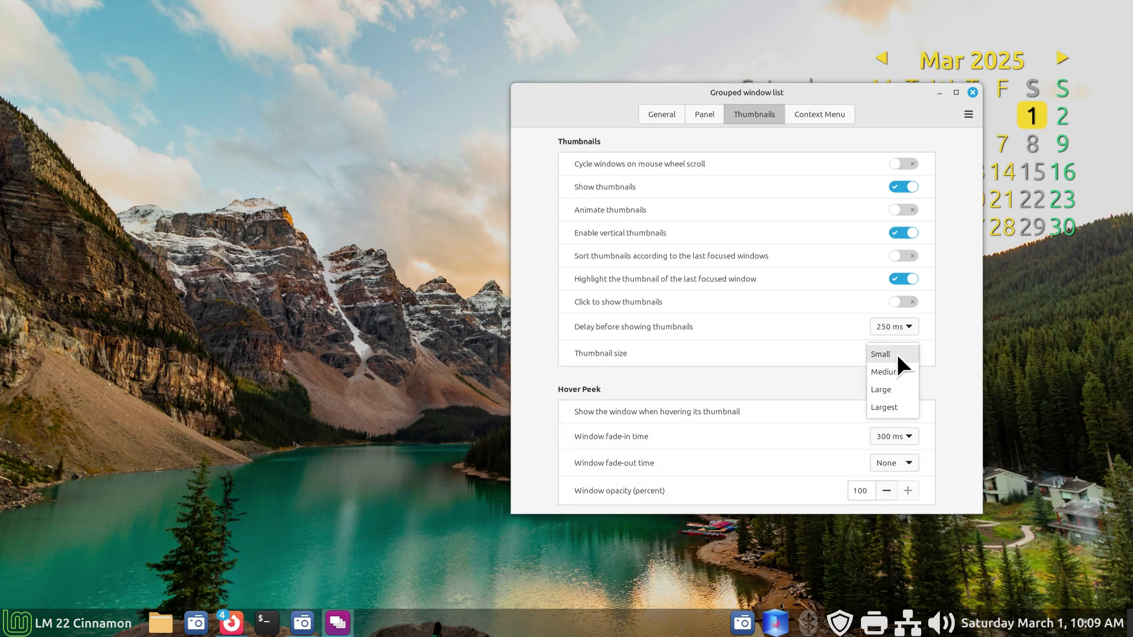
pyautogui.click(890, 408)
pyautogui.moveTo(231, 627)
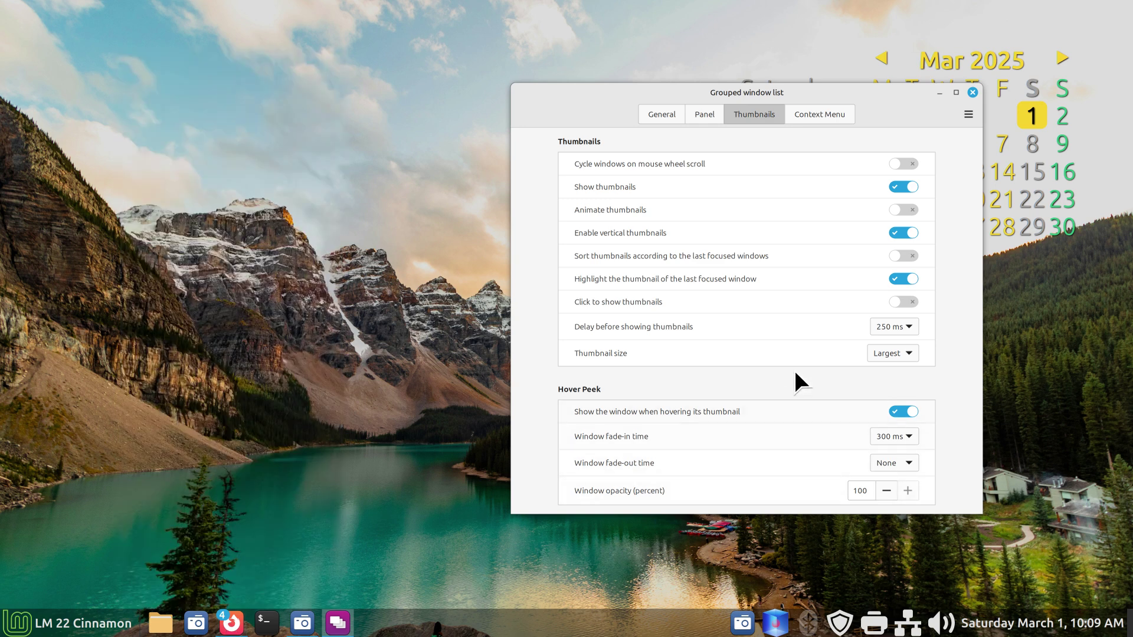
pyautogui.click(900, 233)
pyautogui.moveTo(231, 631)
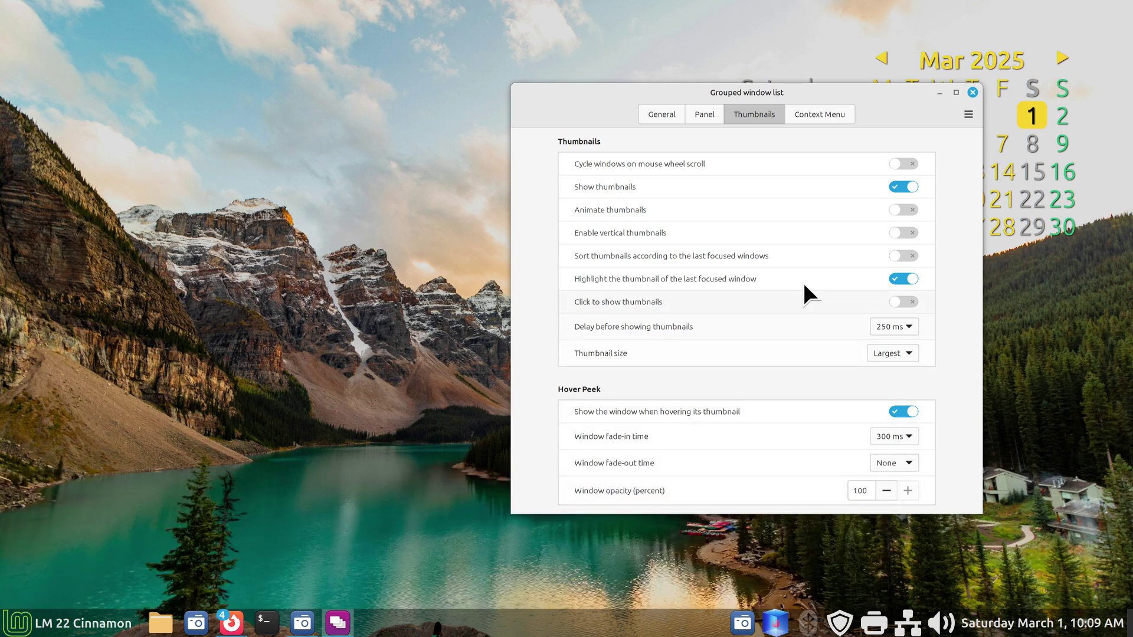
# Toggle Enable vertical thumbnails on, off, then back on to keep it
pyautogui.click(905, 232)
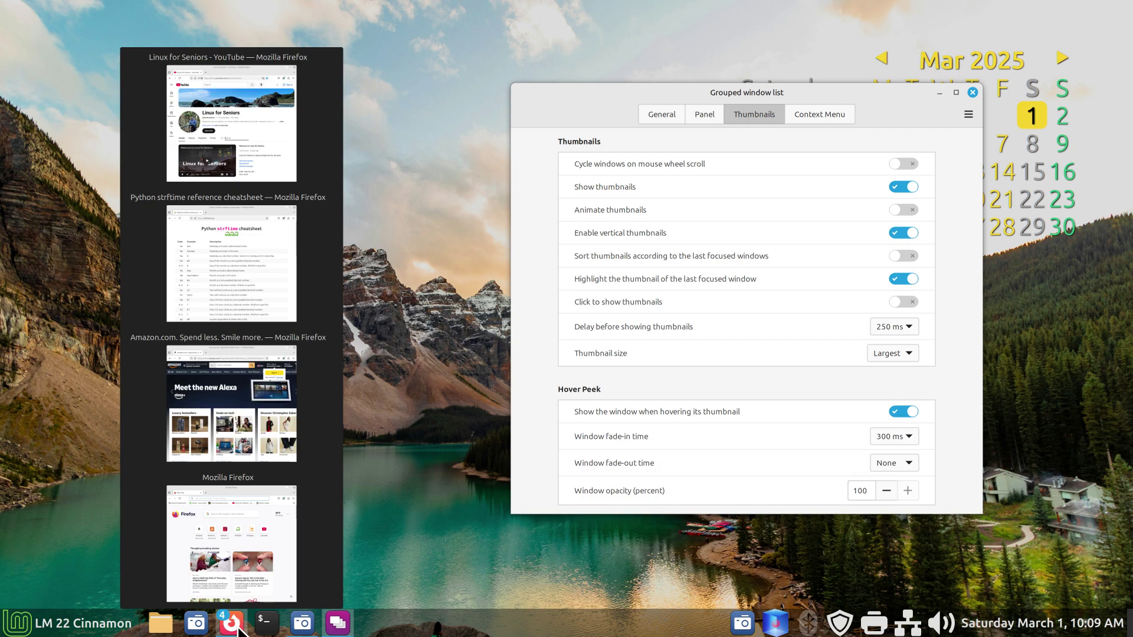
pyautogui.moveTo(318, 233)
pyautogui.click(899, 231)
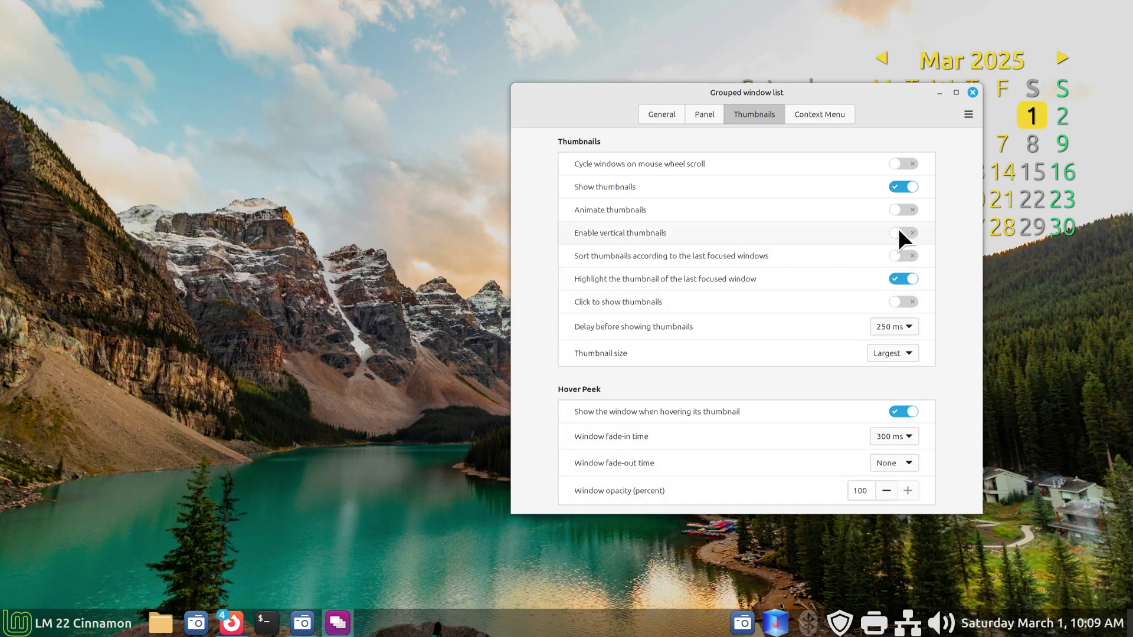
pyautogui.moveTo(235, 630)
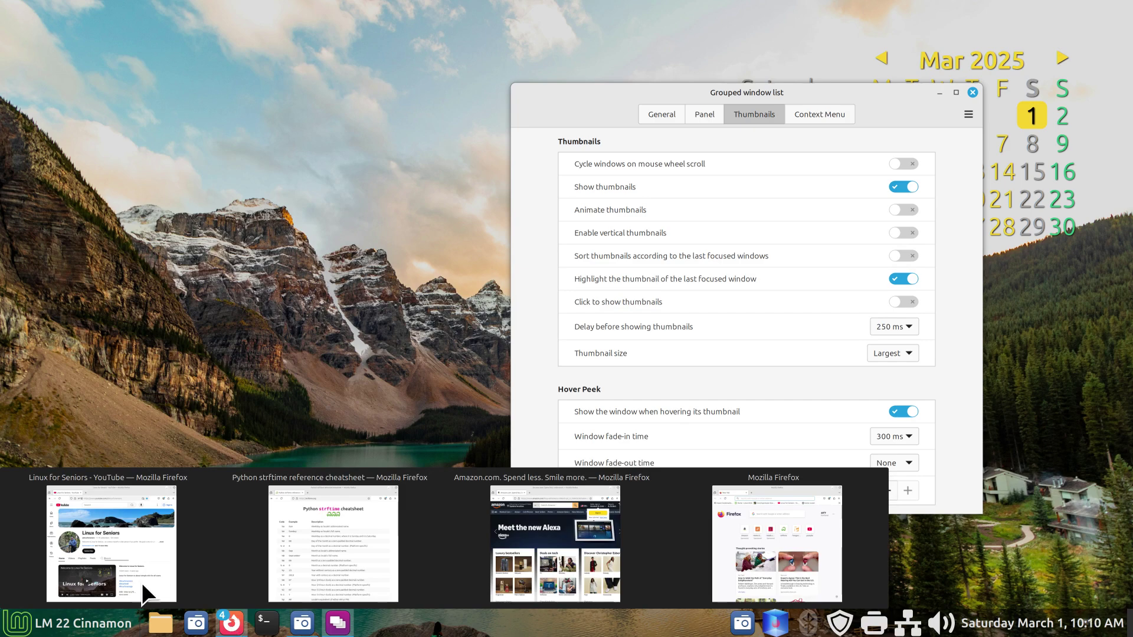
pyautogui.moveTo(347, 534)
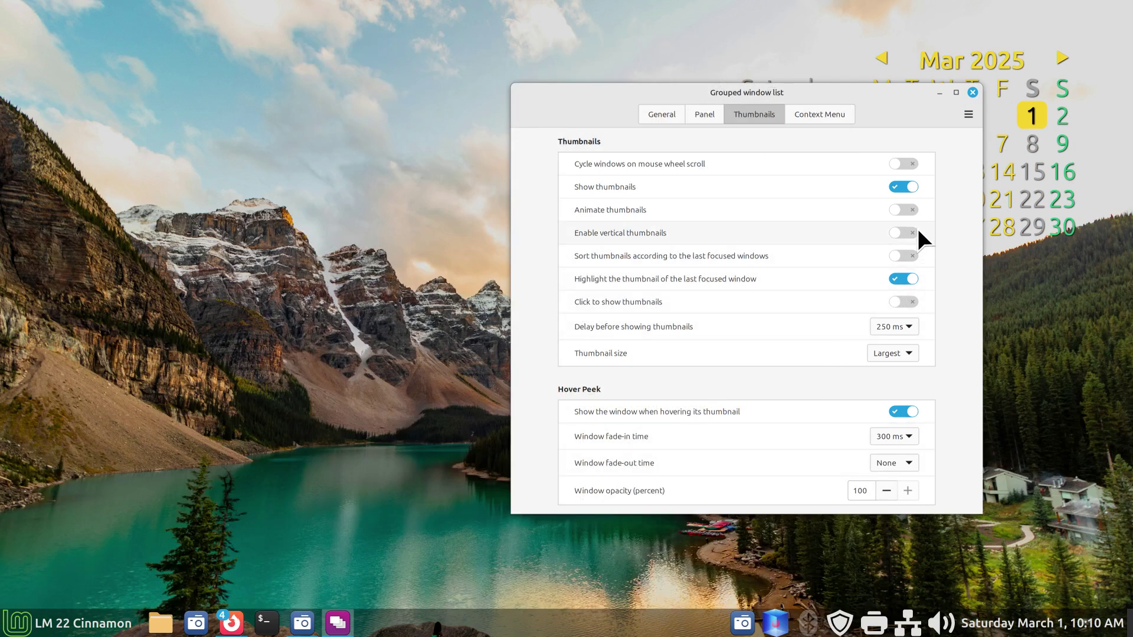
pyautogui.click(905, 233)
pyautogui.moveTo(229, 629)
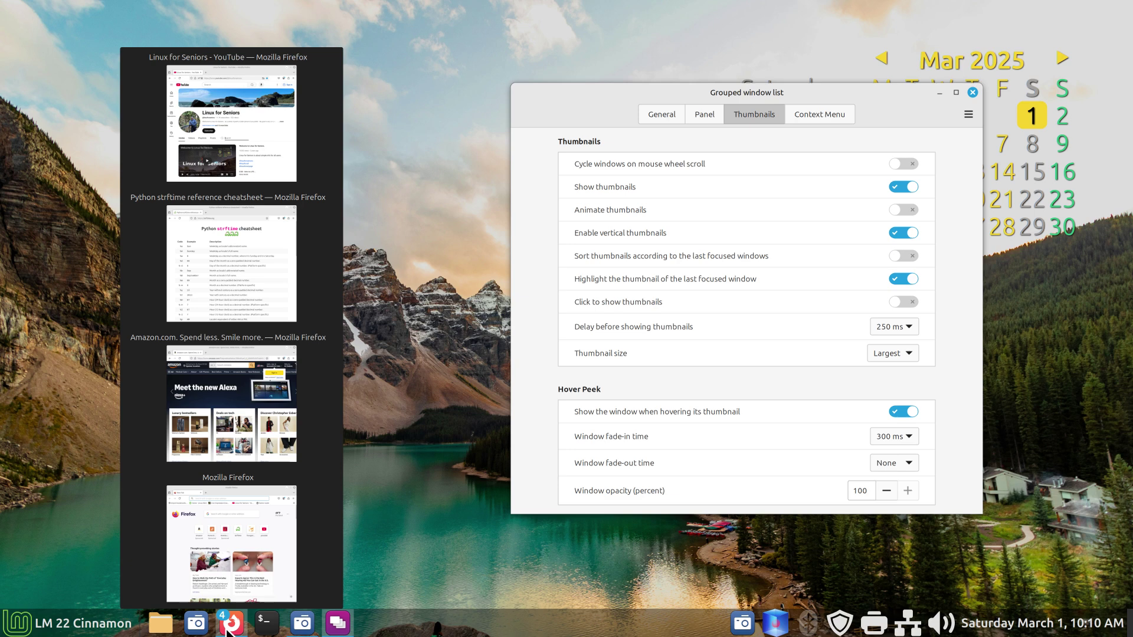
# Keep Thumbnail size at Largest and close the Grouped window list settings
pyautogui.click(910, 353)
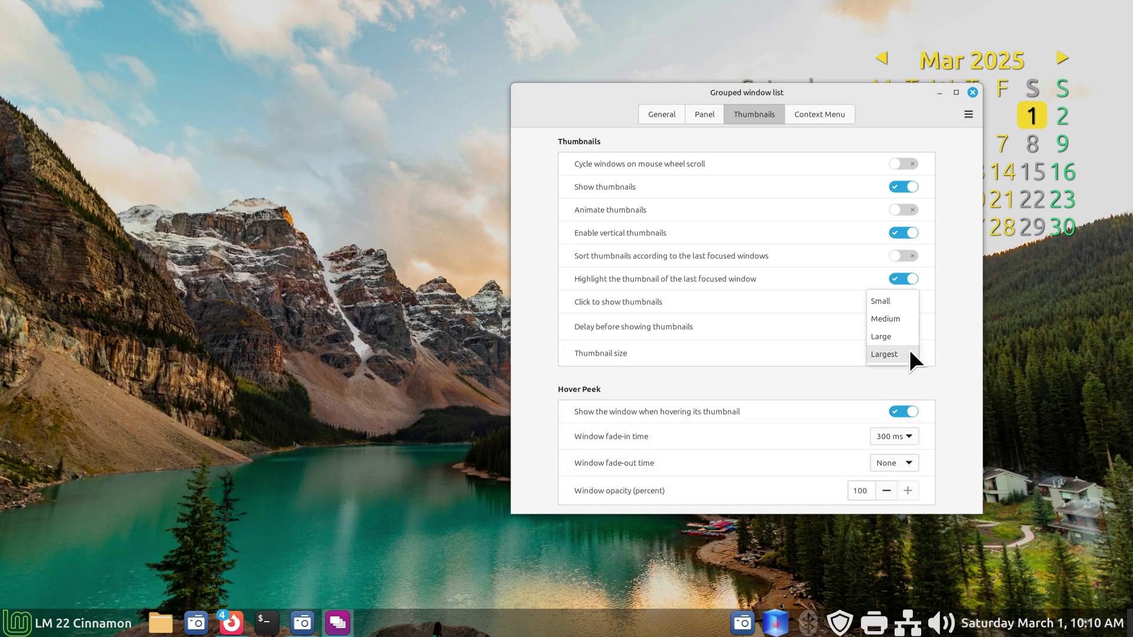
pyautogui.click(942, 353)
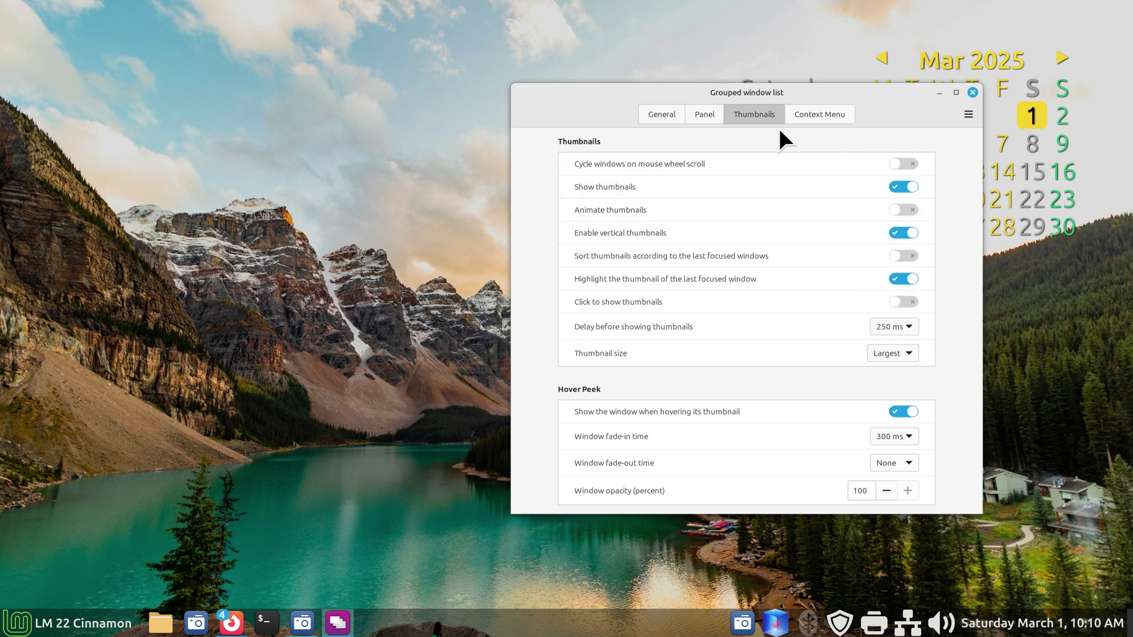
pyautogui.click(972, 92)
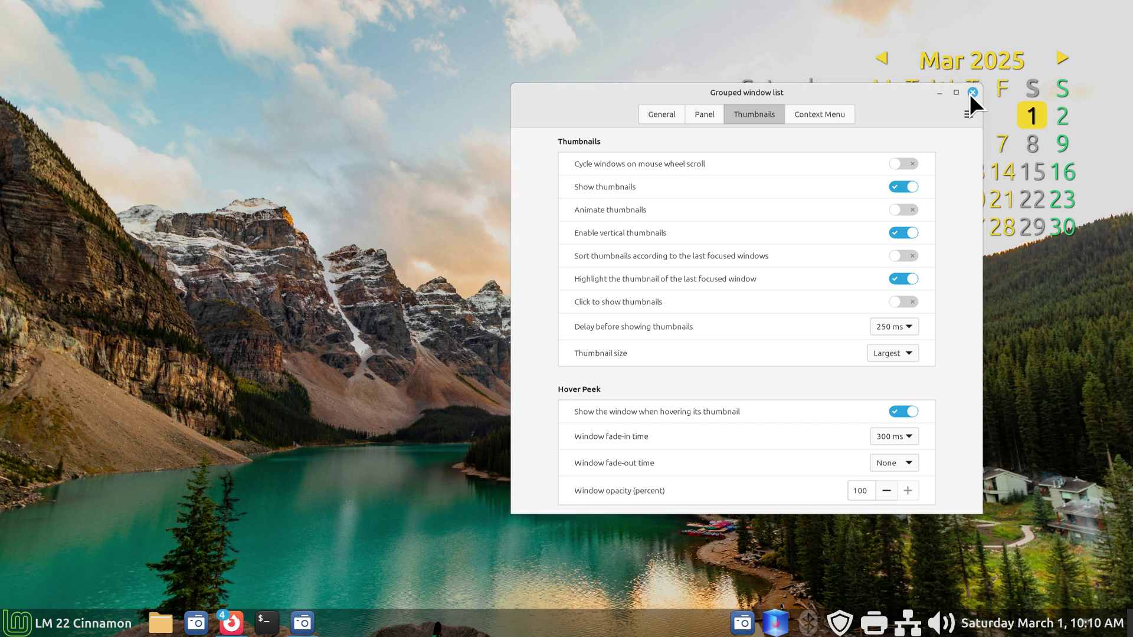